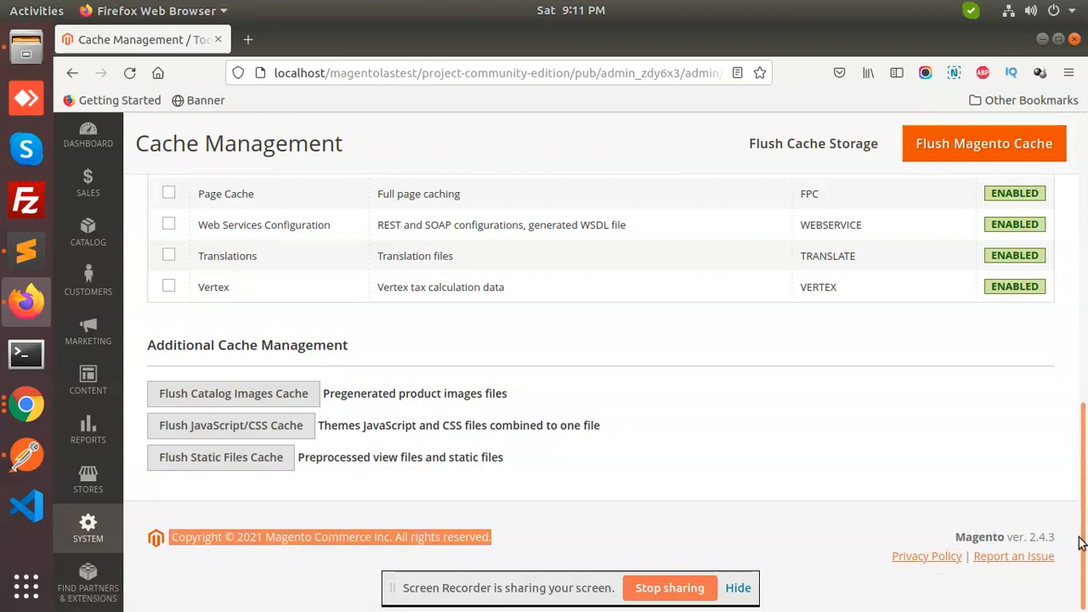
Clear the stray footer selection and scroll the admin page back to the top
left_click(1005, 528)
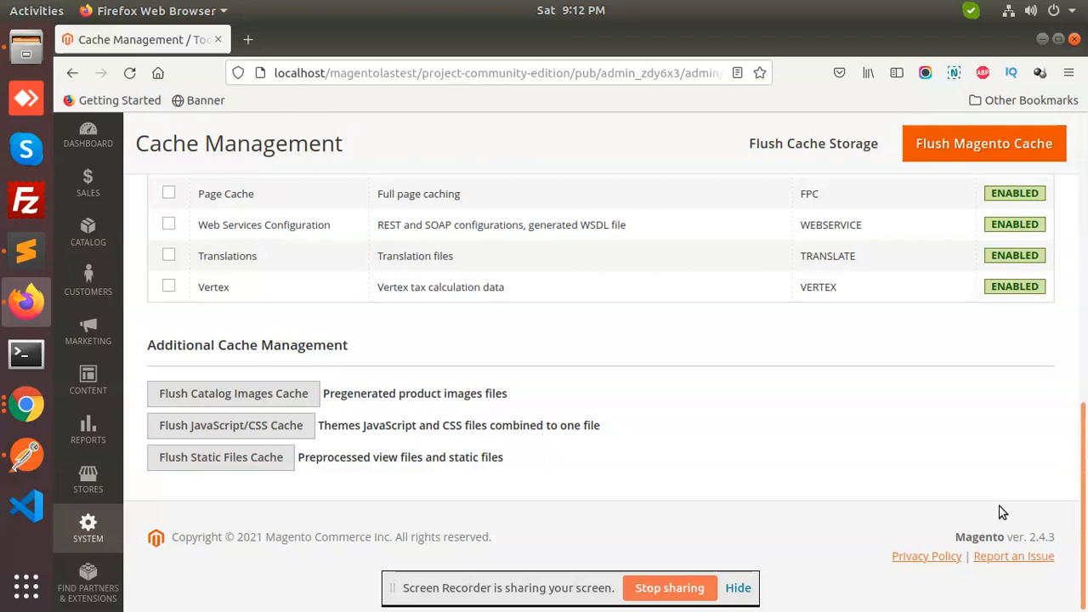
left_click(585, 73)
double_click(585, 73)
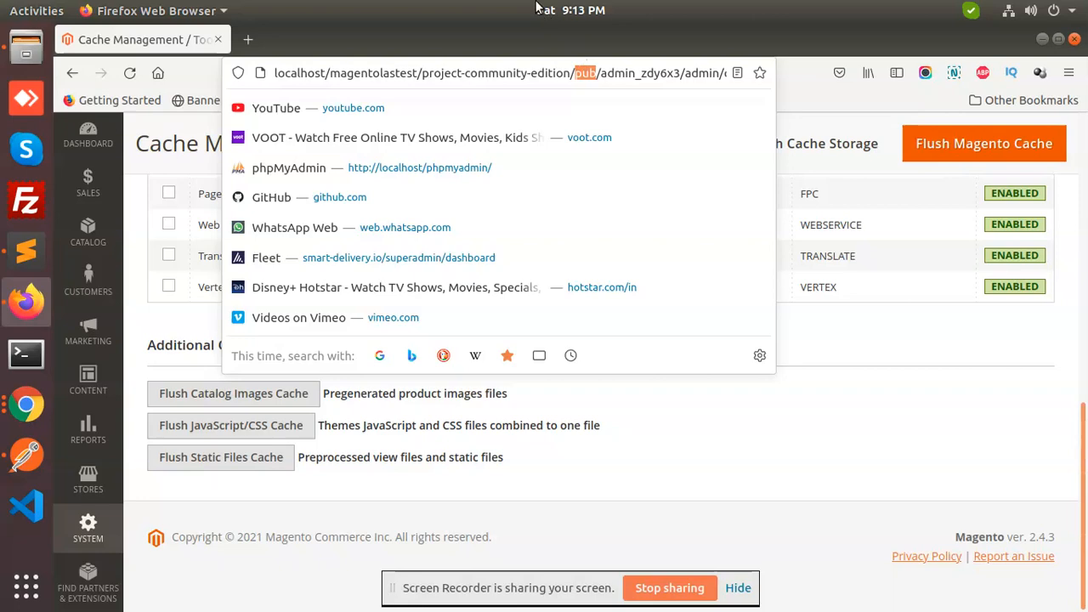
left_click(914, 440)
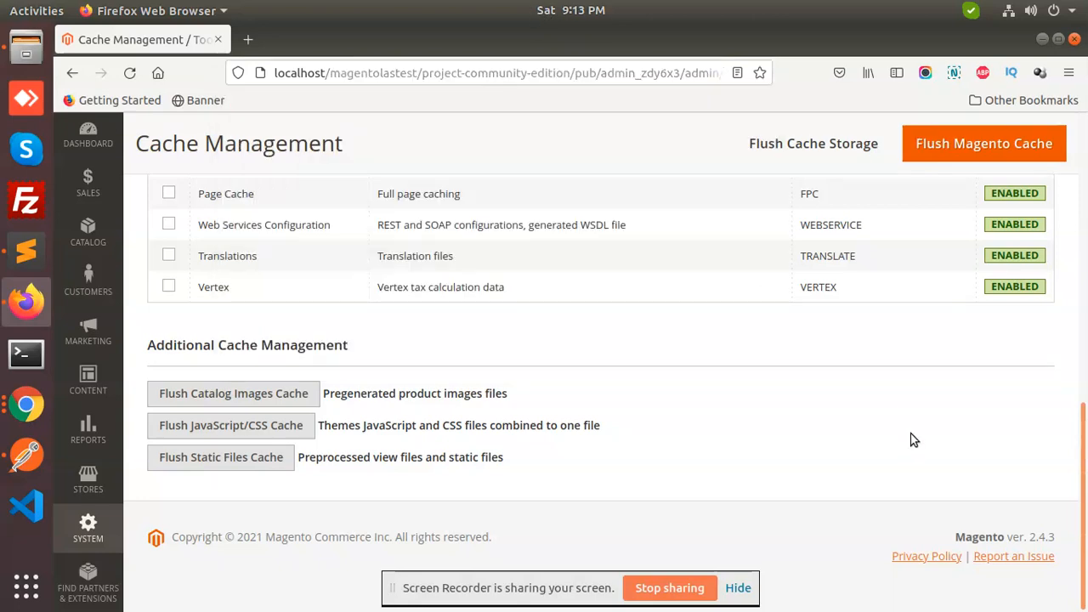
left_click_drag(1084, 413, 1086, 114)
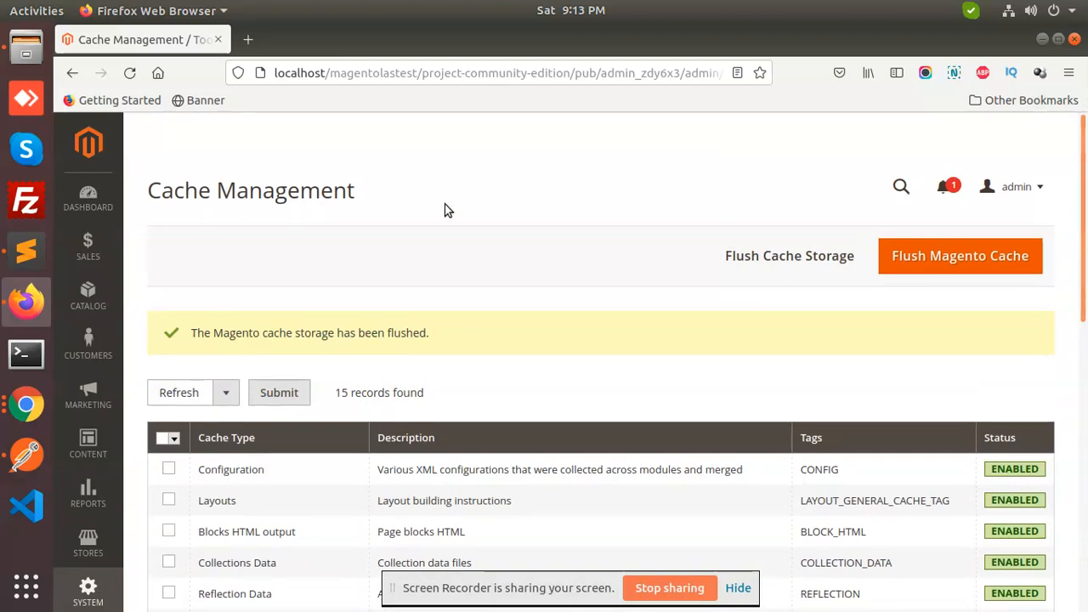
Look through the Catalog and Customers menus, then copy localhost/magentolastest/project-community-edition/pub/ from the URL
left_click(96, 302)
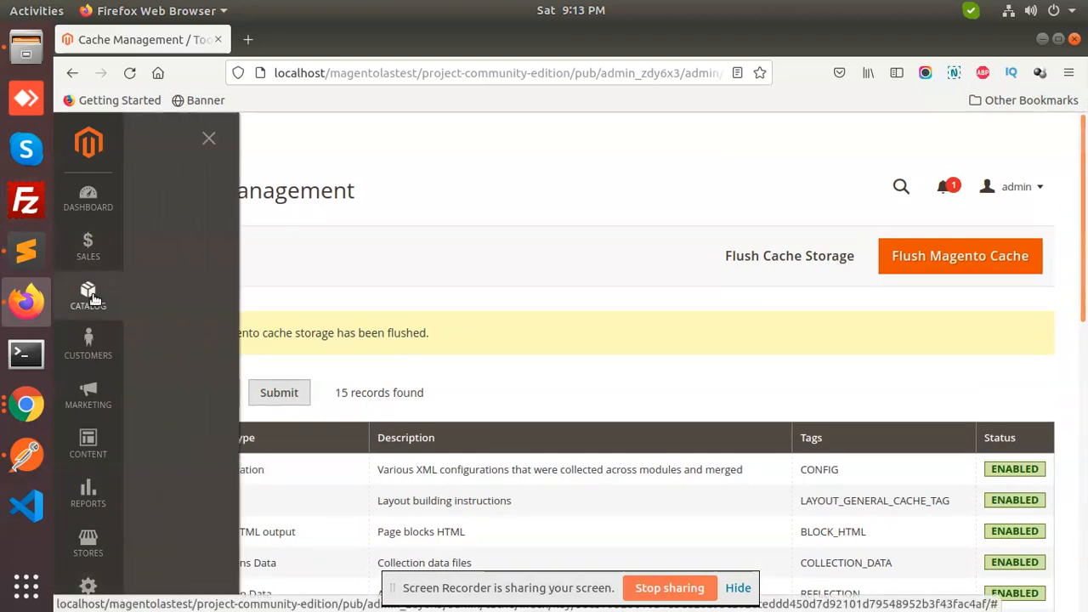
left_click(107, 356)
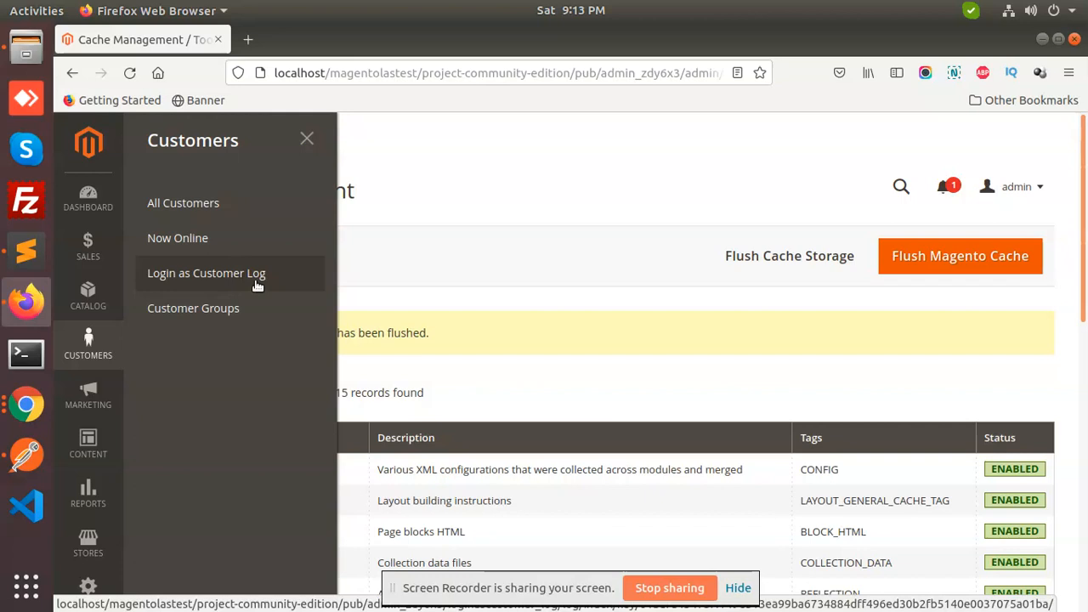
left_click(436, 207)
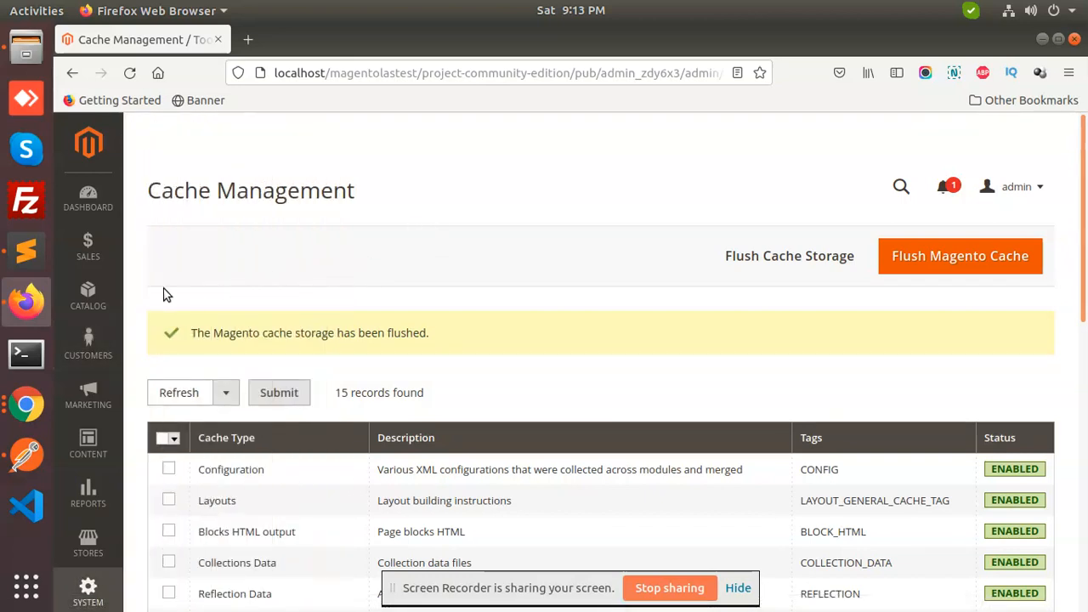
left_click(88, 296)
left_click(119, 333)
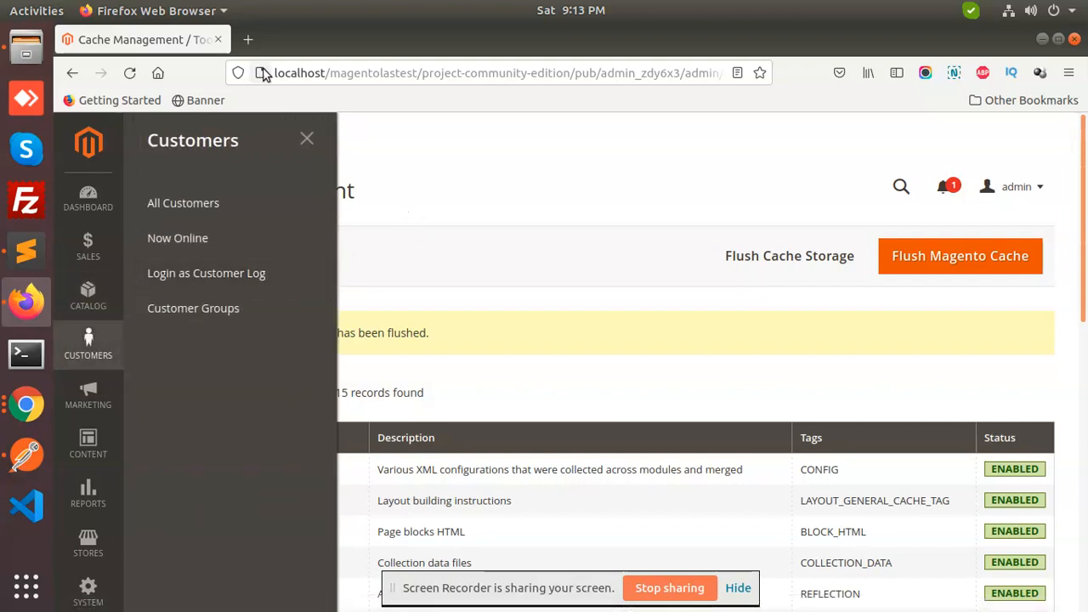
left_click_drag(601, 73, 227, 74)
key("ctrl+c")
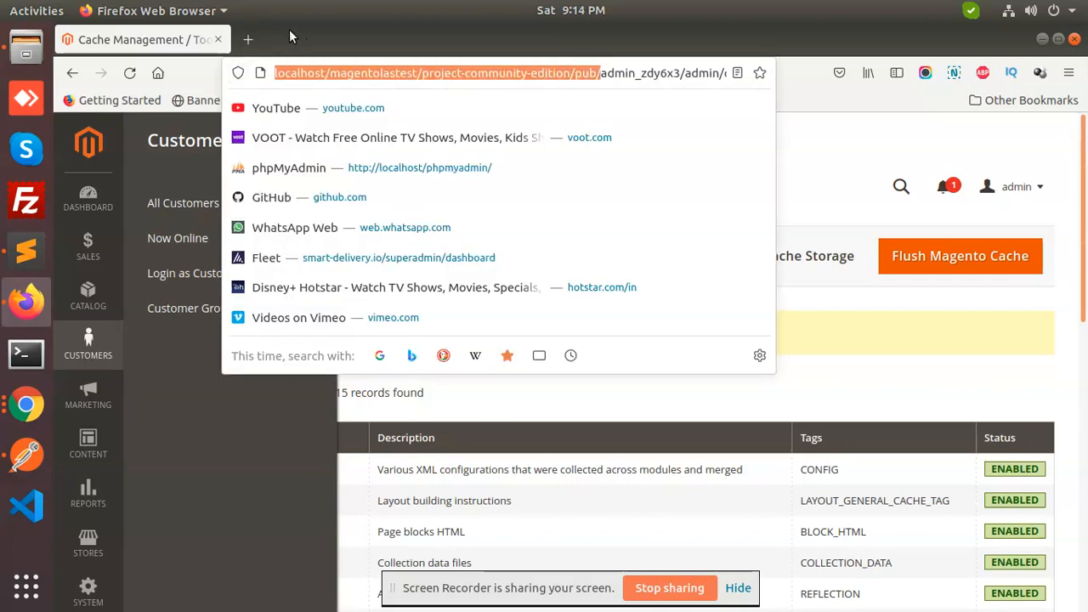
Load the storefront base address in a new tab and go to the Create an Account form
left_click(248, 39)
key("ctrl+v")
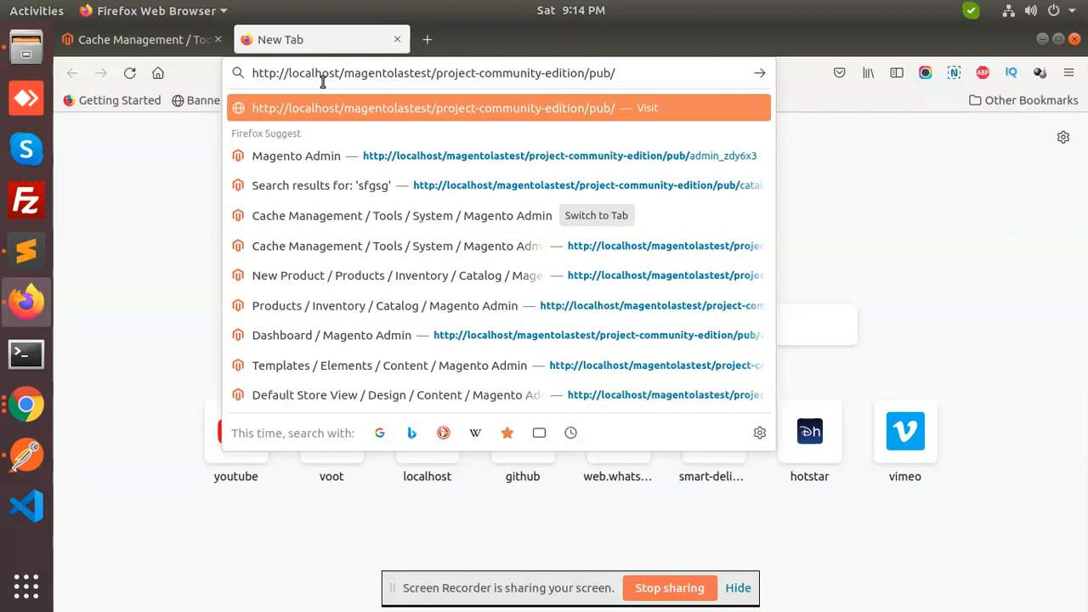
key("Return")
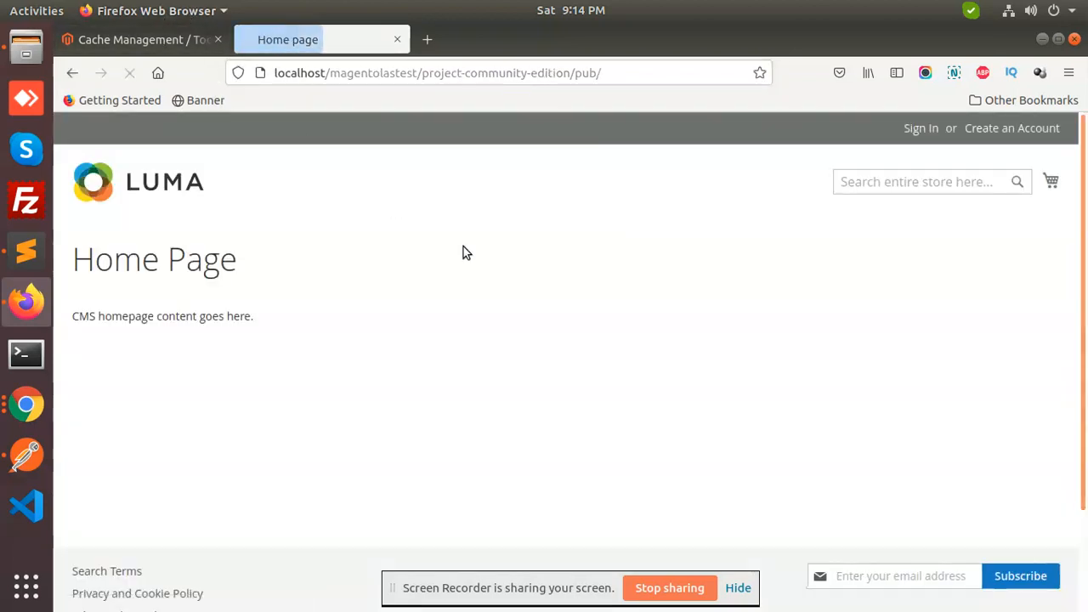
left_click(1003, 129)
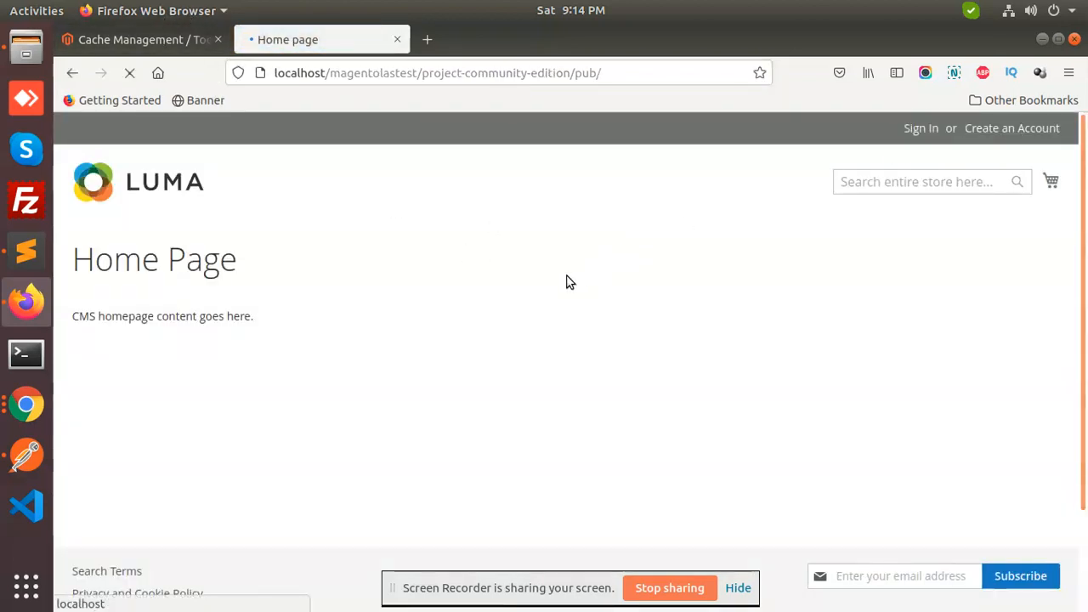
Enter the customer's first and last name and read the remote shopping assistance note
left_click(191, 386)
type("e")
key("BackSpace")
key("Tab")
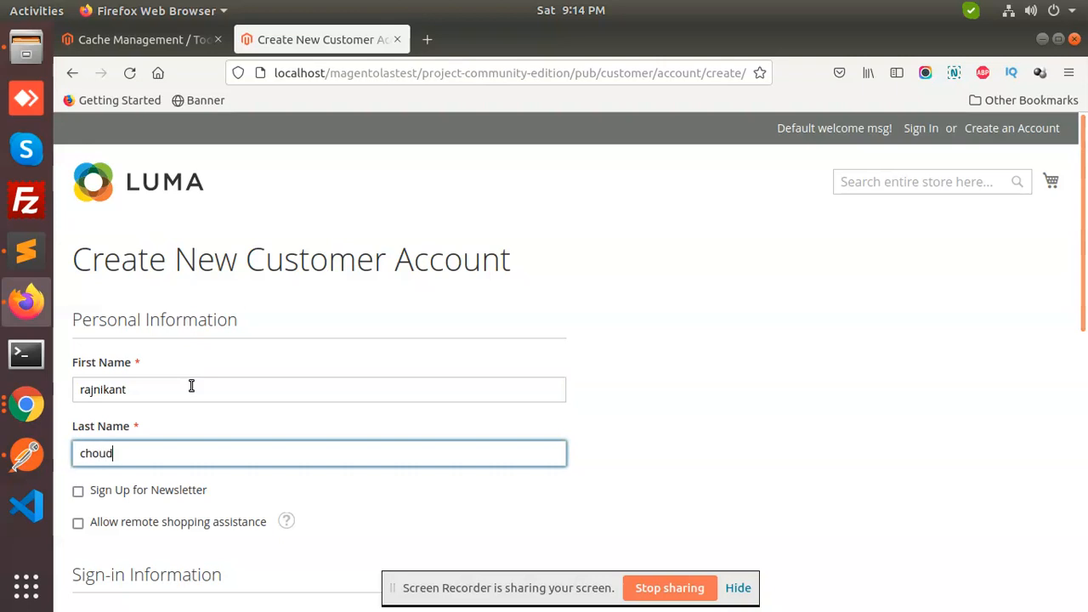
key("Tab")
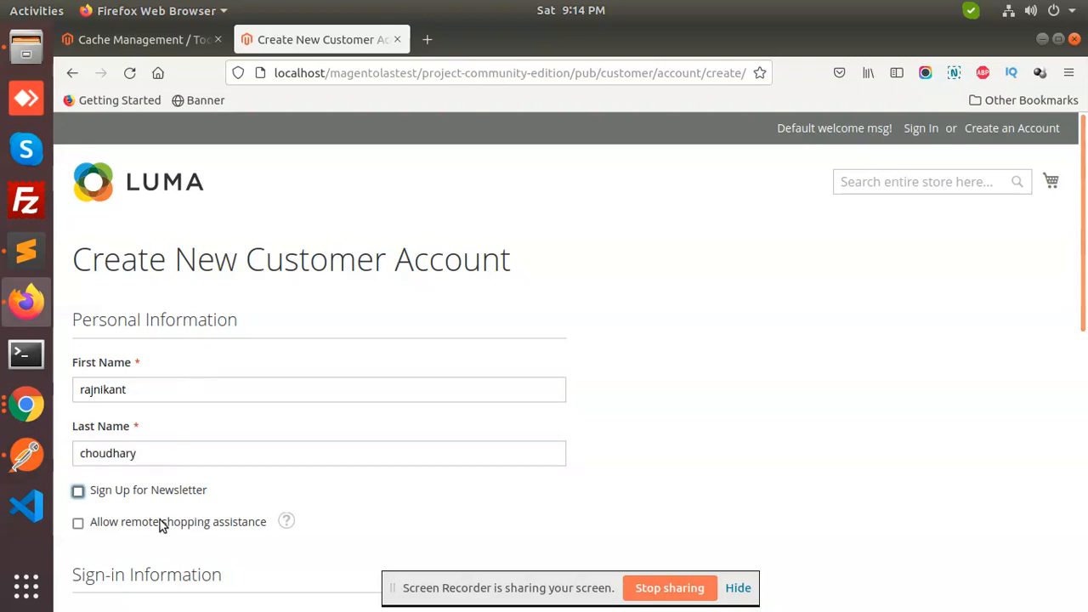
left_click(286, 522)
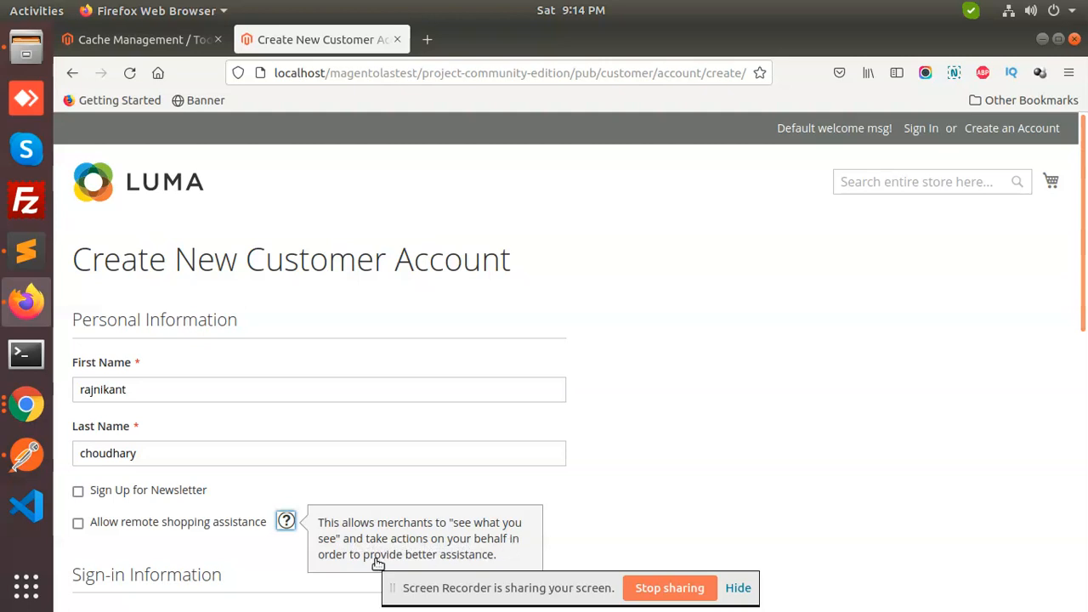
scroll(645, 434, "down", 5)
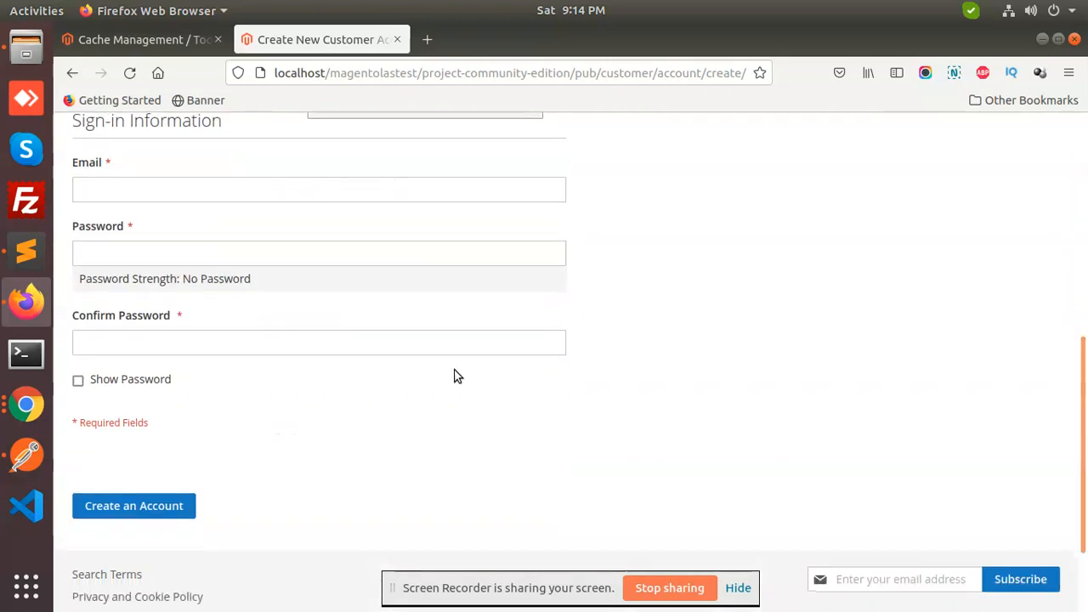
scroll(456, 377, "up", 3)
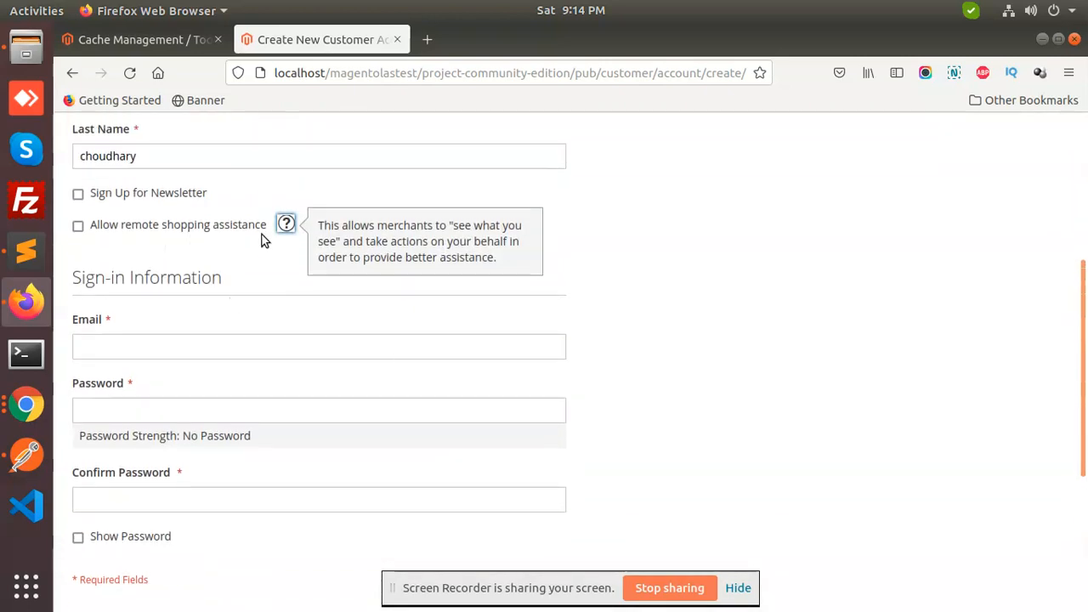
Fill in the customer's e-mail from a saved login and set a new, confirmed password
left_click(121, 354)
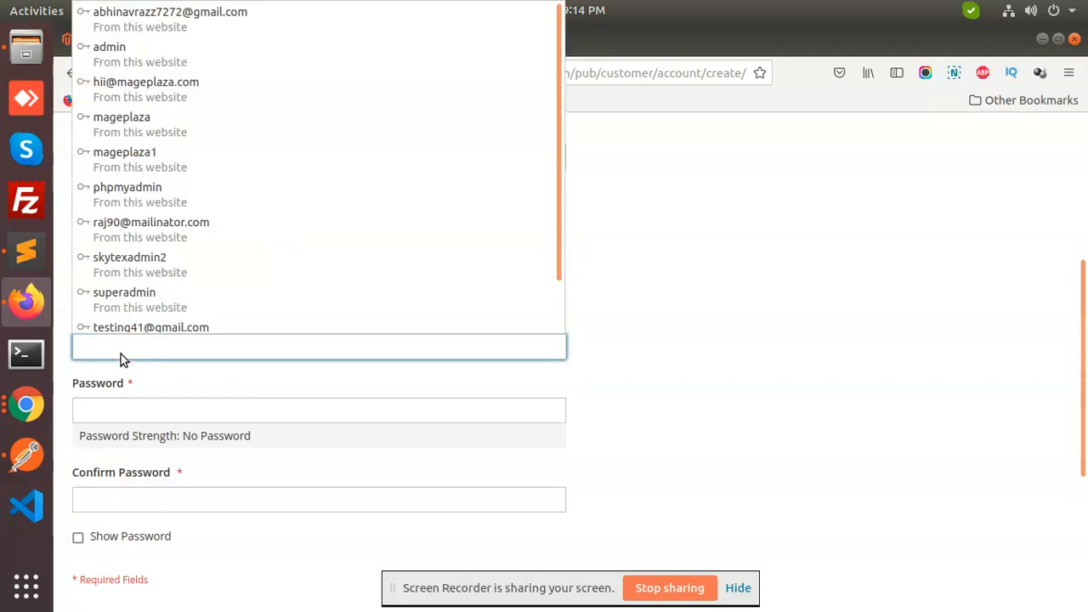
type("test")
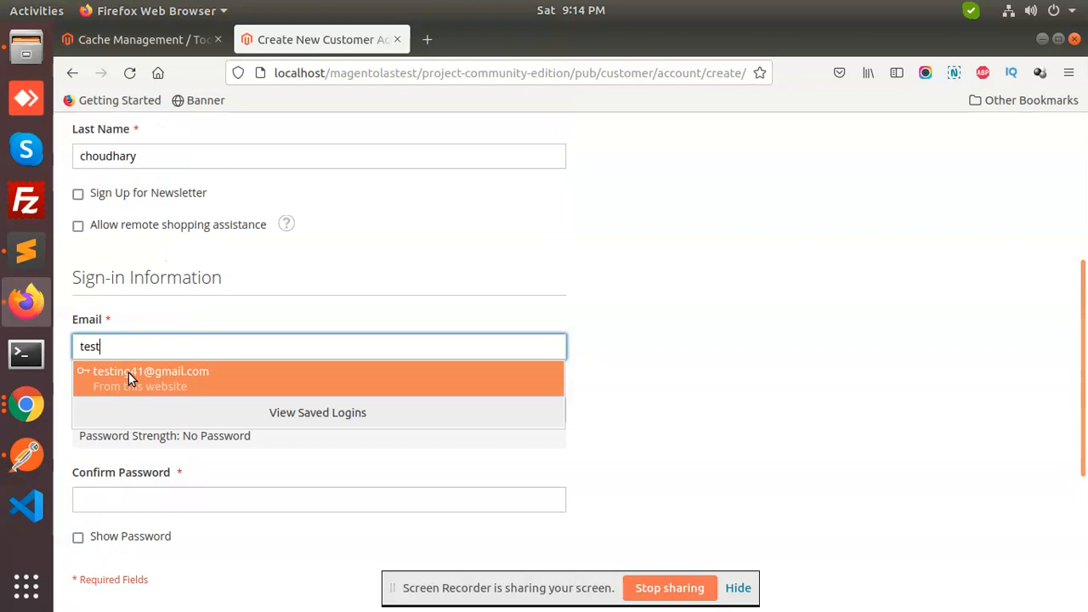
left_click(128, 372)
double_click(163, 408)
key("BackSpace")
type("••••••••")
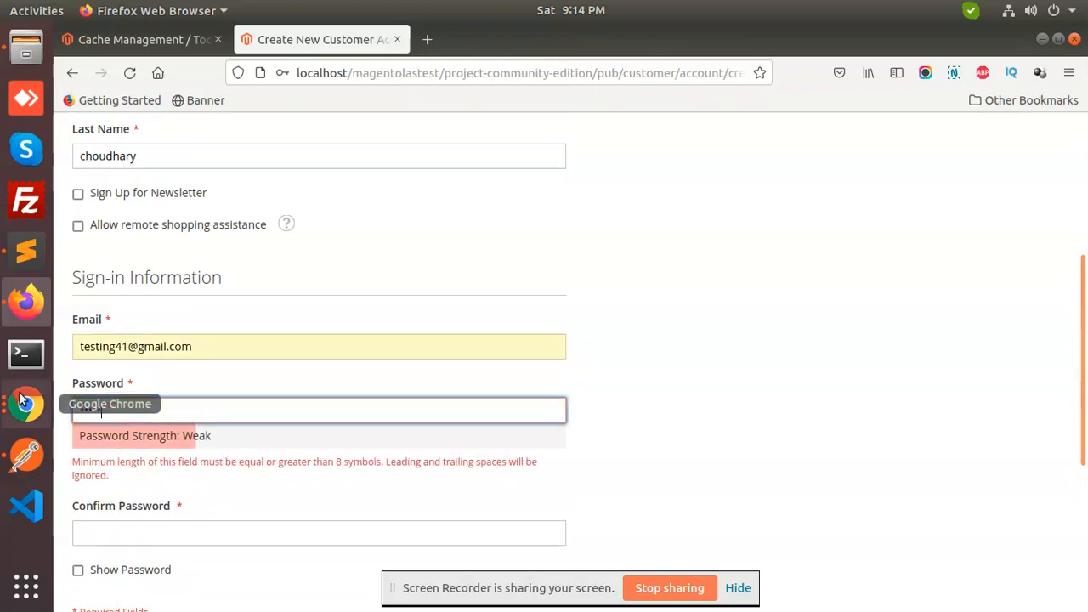
type("••")
key("Tab")
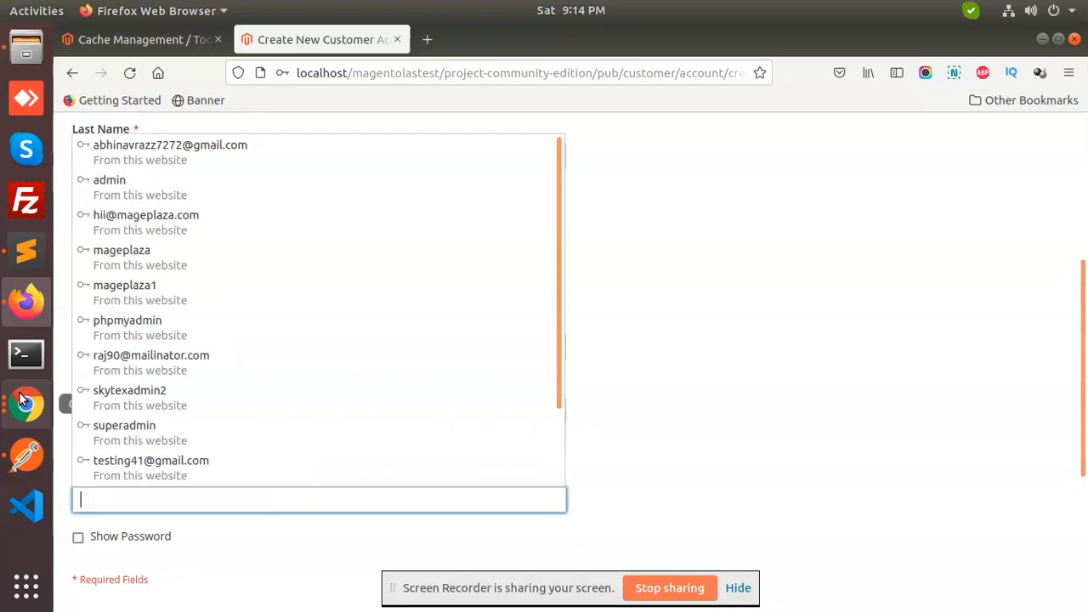
type("••••••")
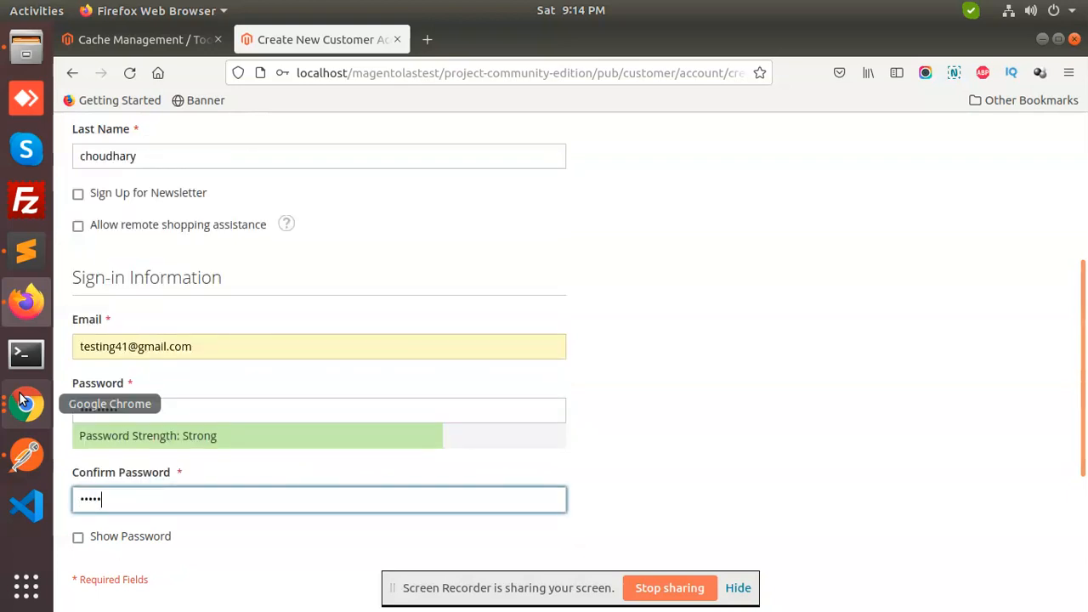
type("•••")
left_click(713, 329)
Submit the registration form to create the customer account
left_click_drag(213, 350, 69, 354)
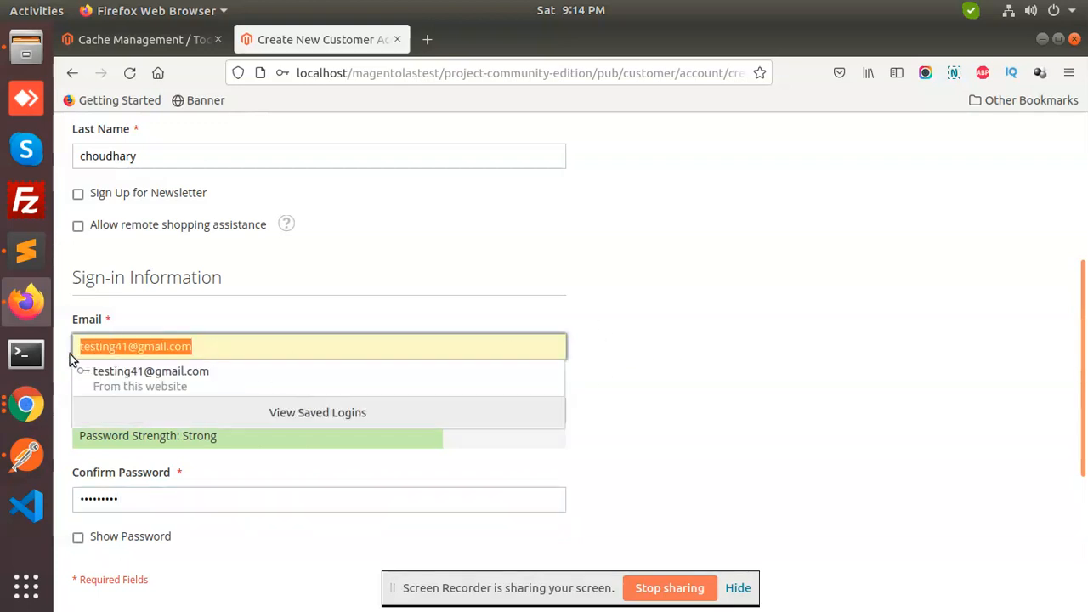
left_click(808, 347)
scroll(808, 347, "down", 4)
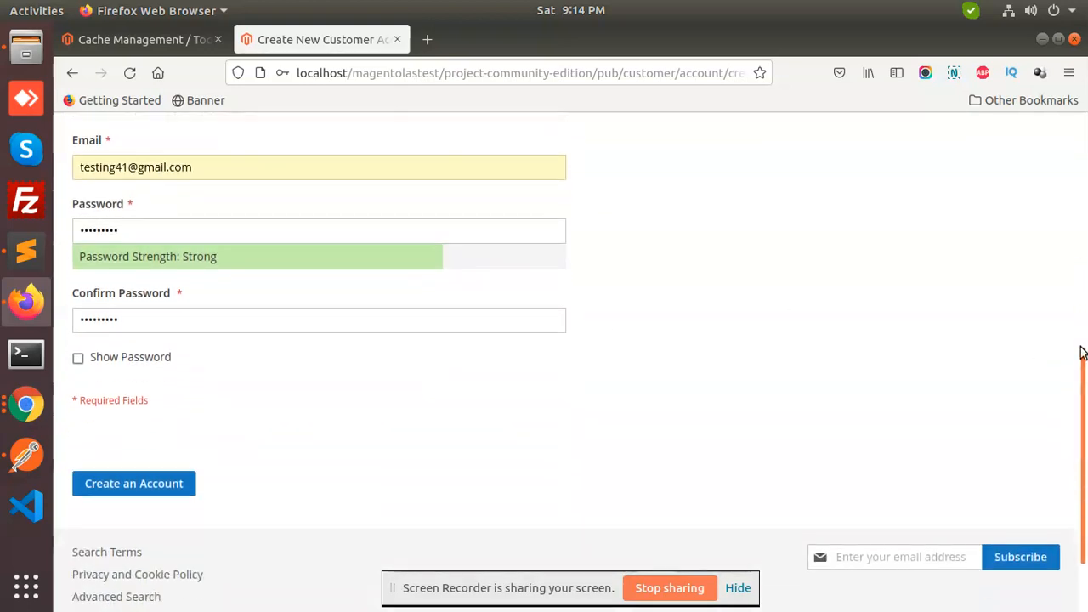
left_click(187, 481)
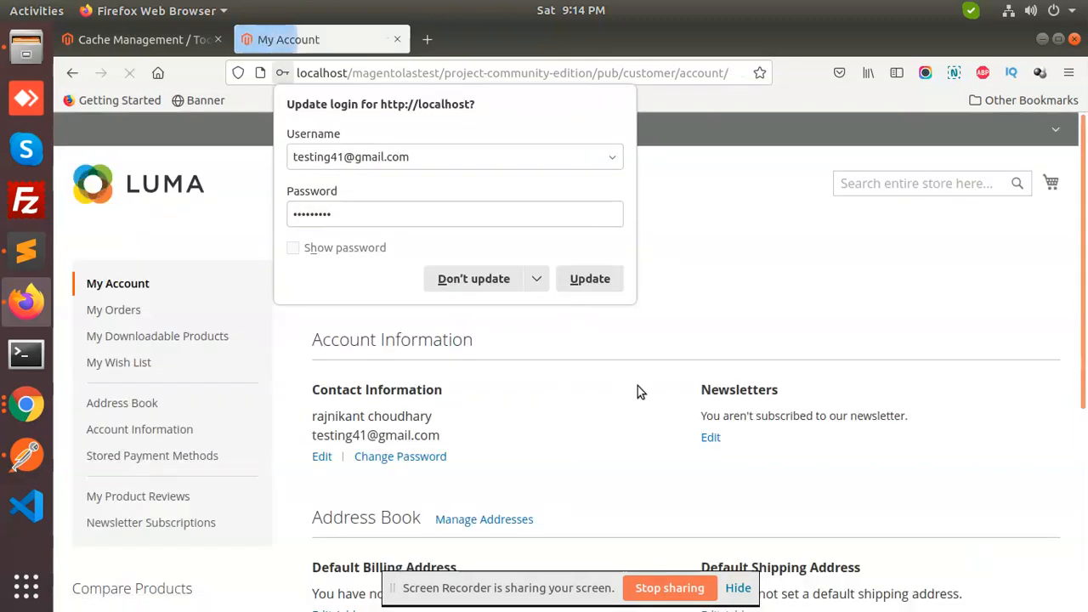
Dismiss Firefox's update-login prompt and sign out via the Welcome dropdown's Sign Out
left_click(730, 235)
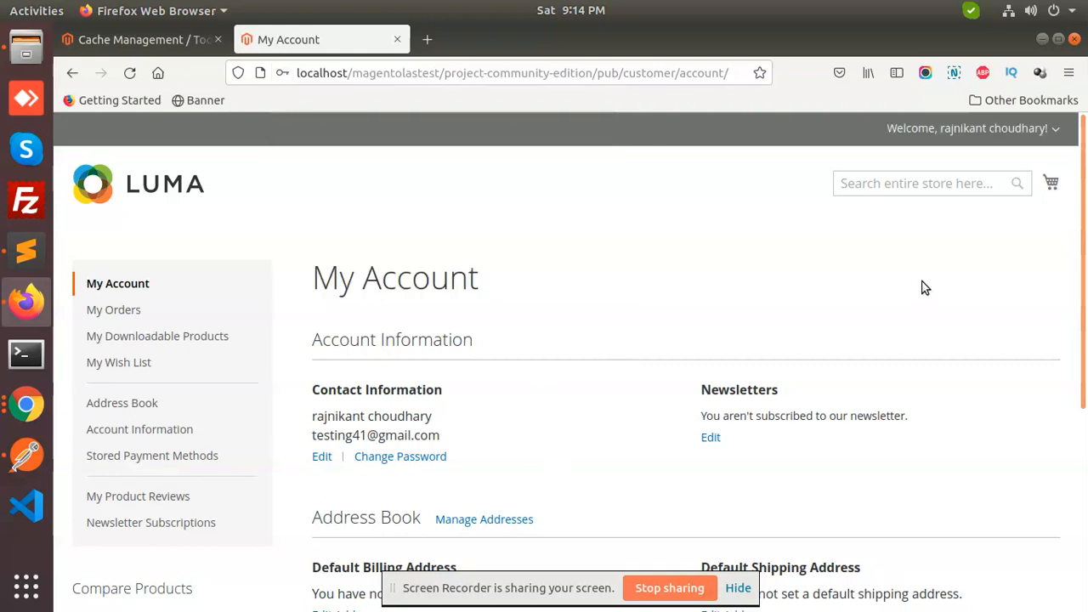
left_click(1055, 129)
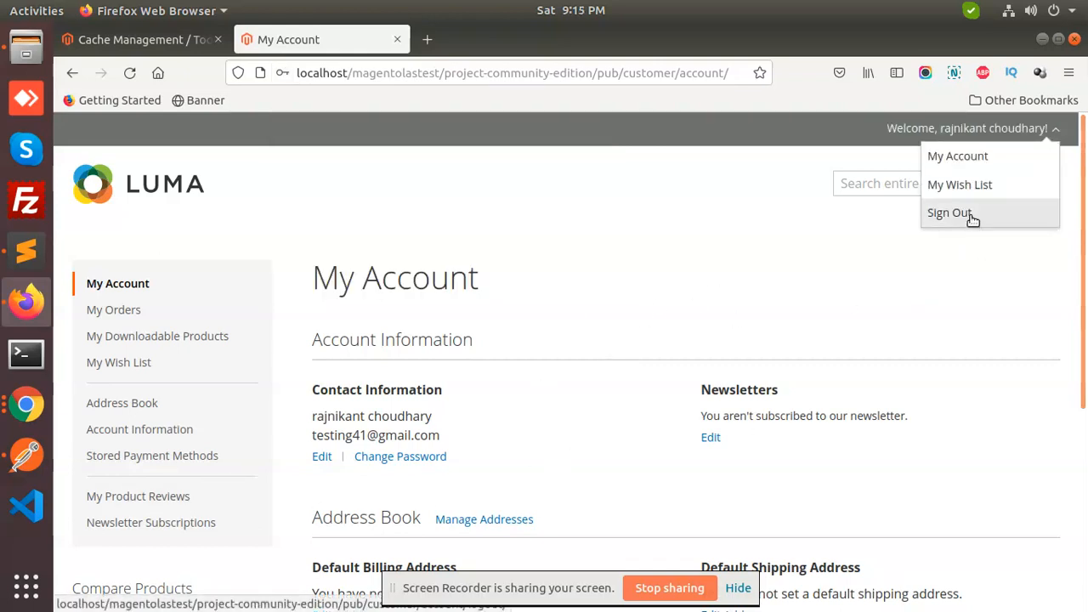
left_click(972, 218)
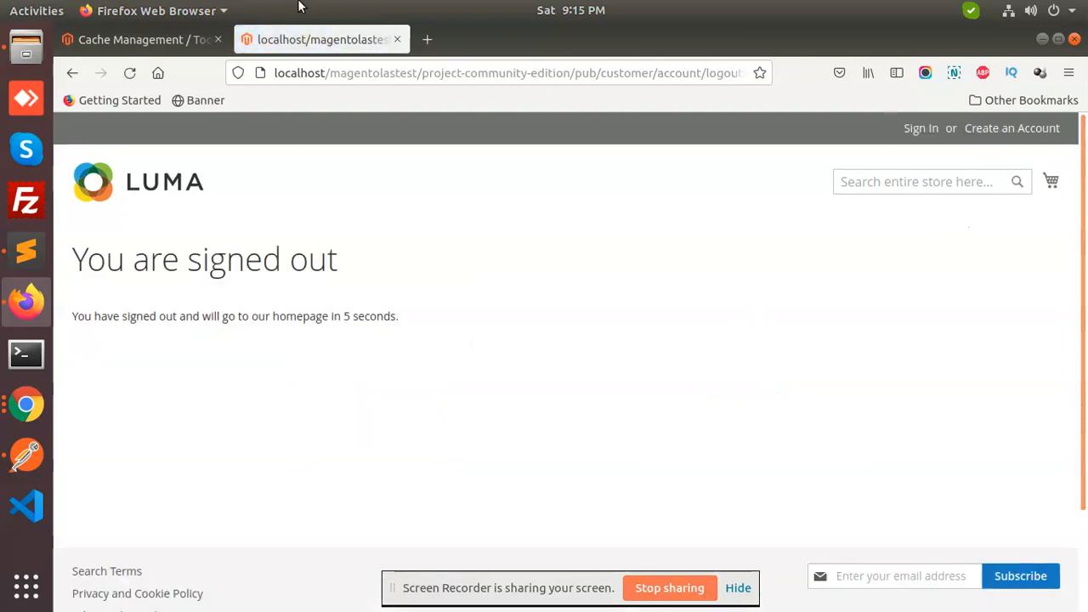
left_click(145, 40)
Open Customers > Login as Customer Log, which shows no records yet
left_click(204, 238)
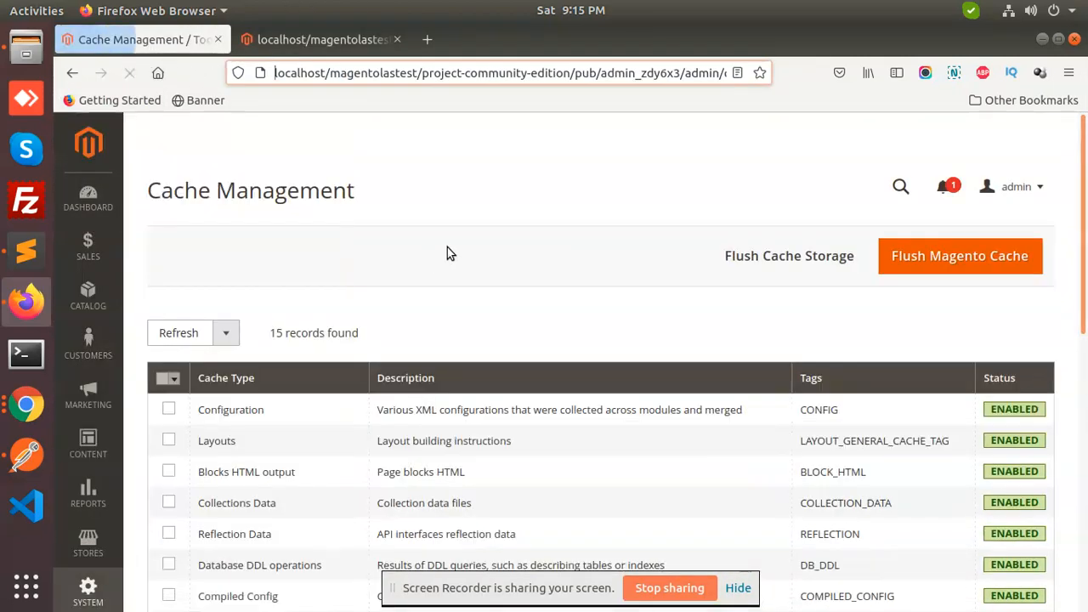
left_click(87, 344)
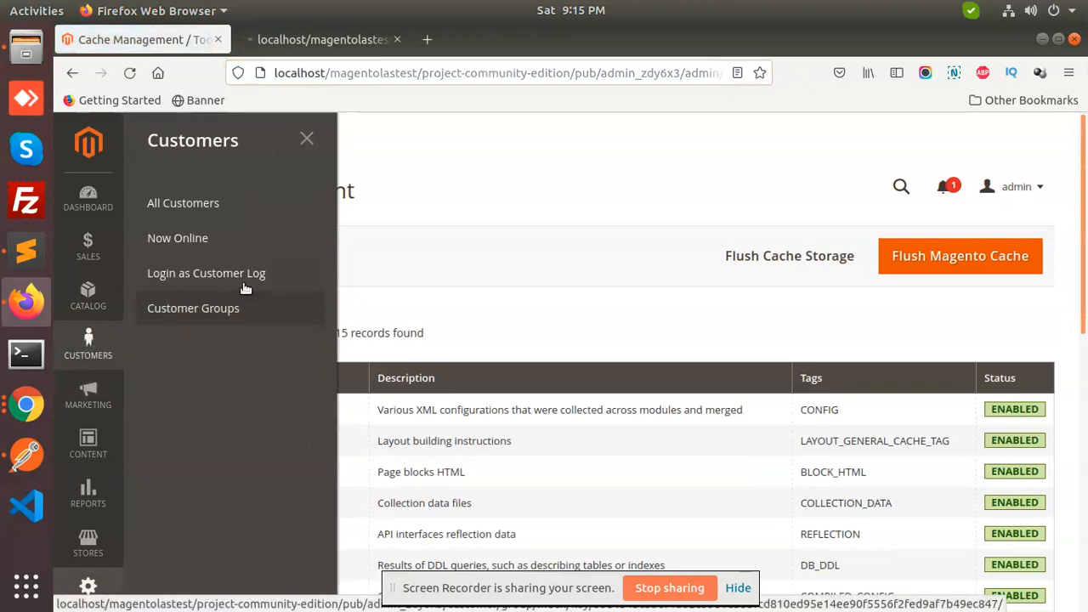
left_click(244, 288)
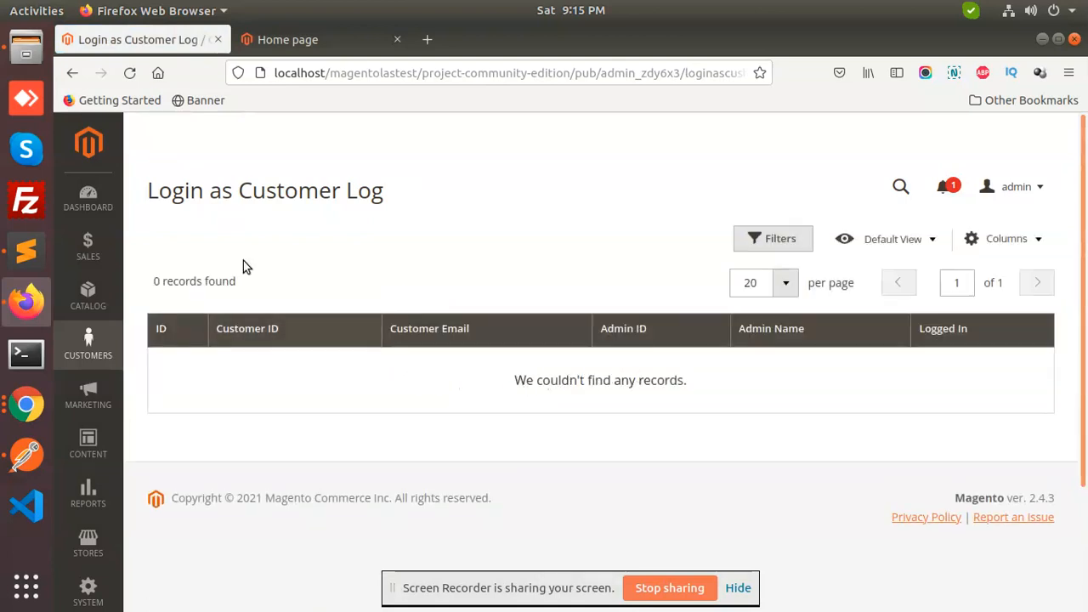
Go to Customers > All Customers and open the only customer's record via Edit
left_click_drag(237, 192, 147, 194)
left_click(435, 209)
left_click(175, 195)
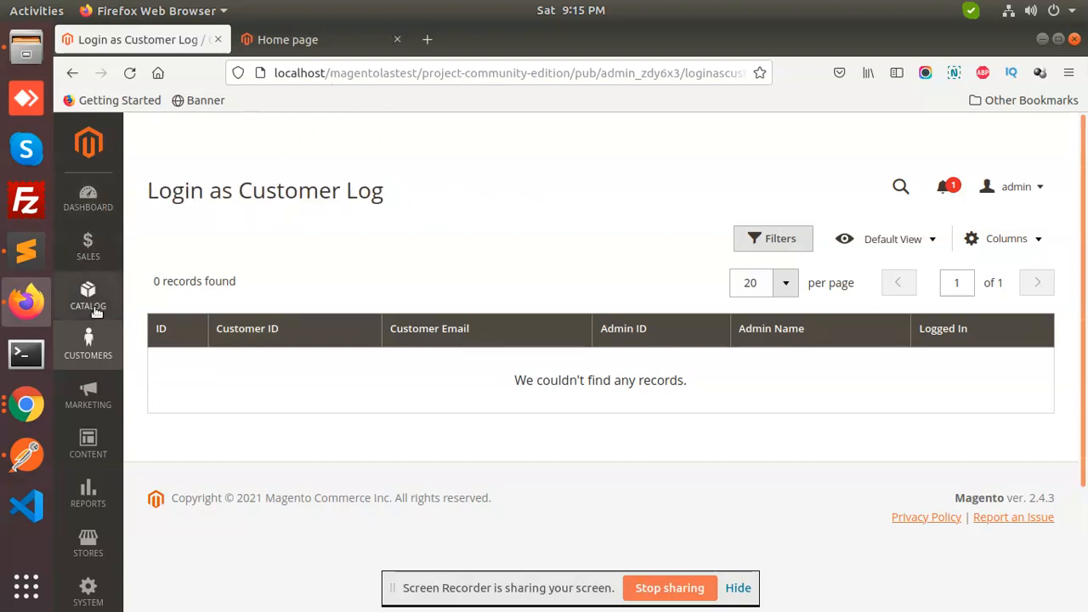
left_click(99, 367)
left_click(227, 216)
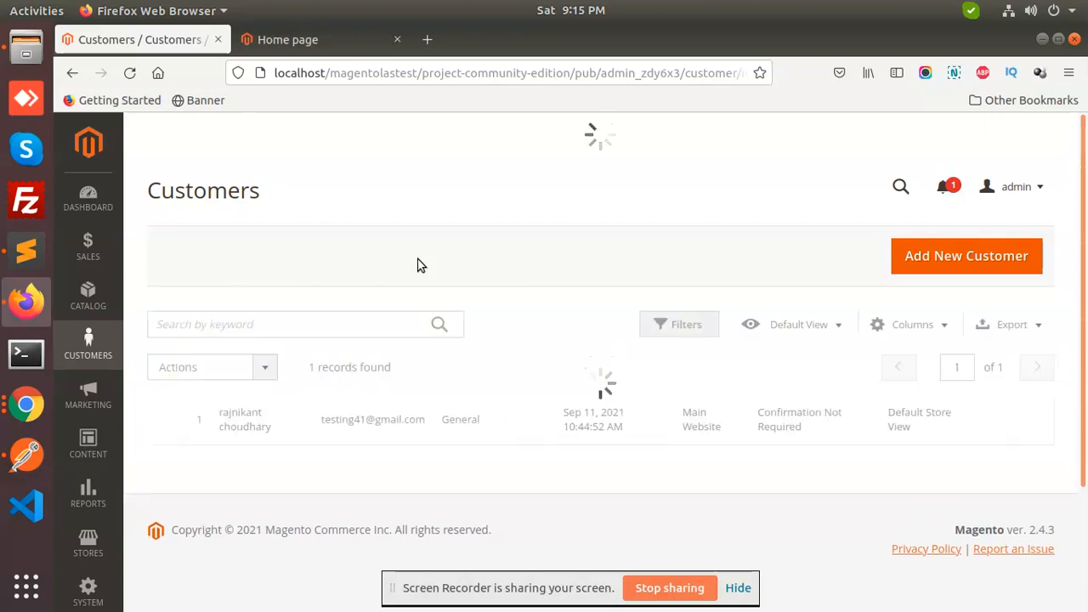
scroll(409, 267, "down", 2)
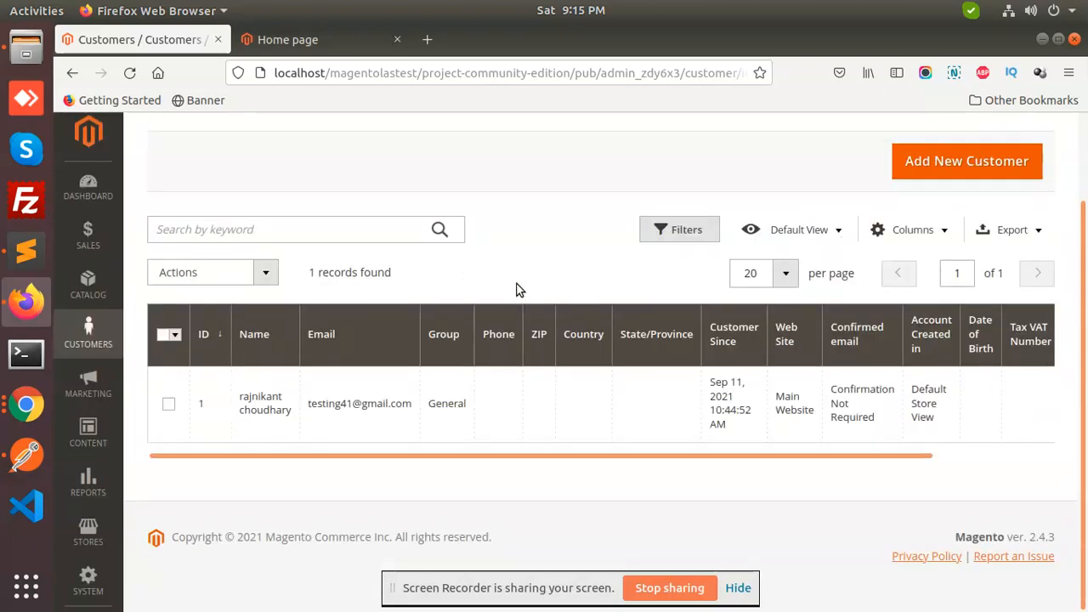
left_click_drag(649, 456, 1042, 467)
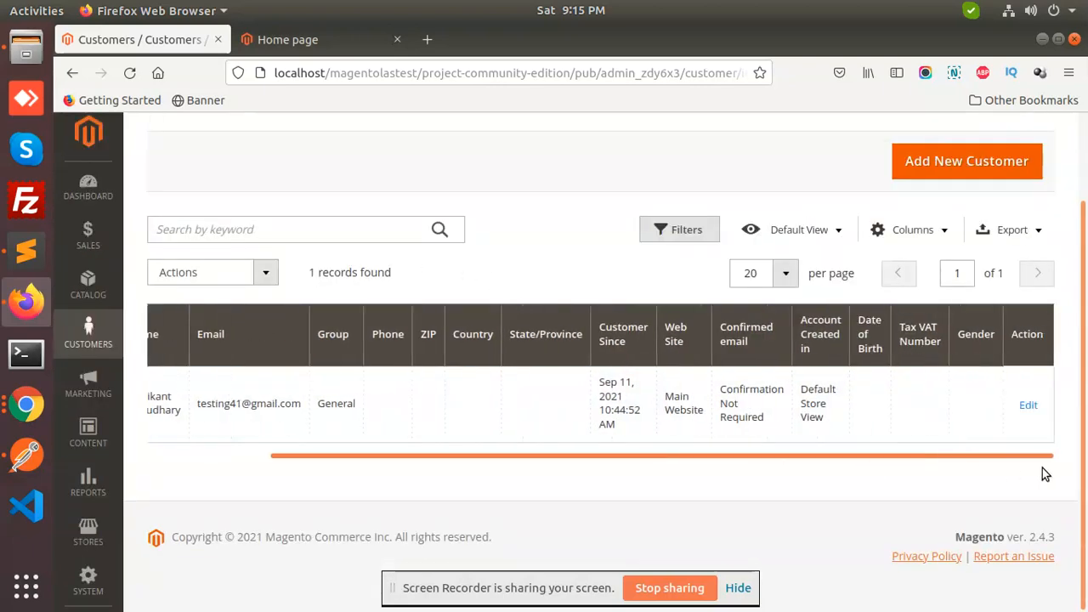
left_click(1024, 408)
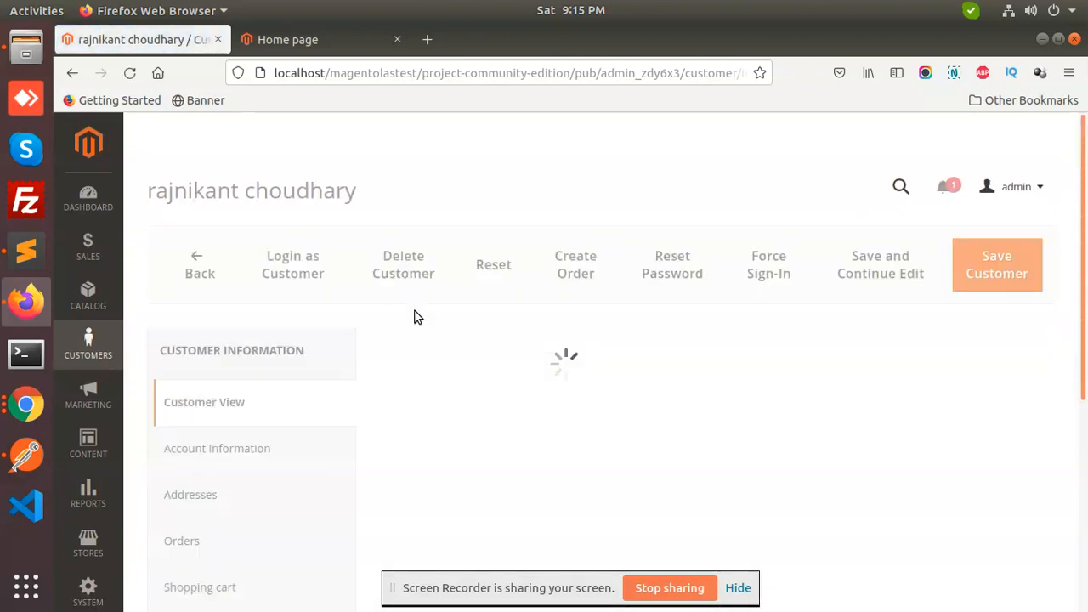
Try Login as Customer and select the 'Login as Customer not enabled' message text
left_click(301, 270)
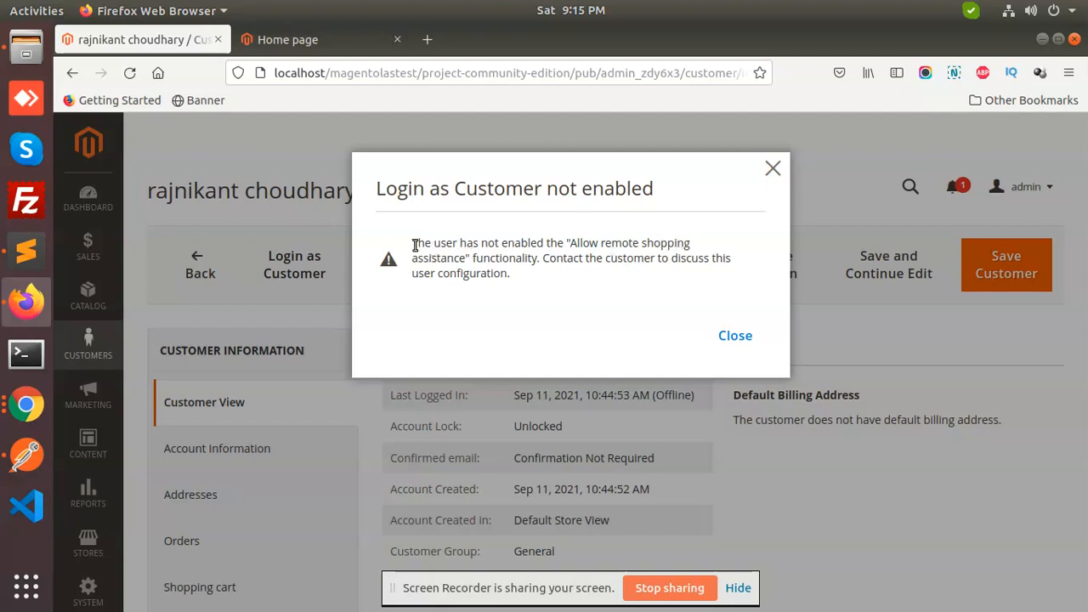
left_click_drag(575, 239, 651, 242)
left_click(574, 250)
left_click_drag(574, 244, 719, 247)
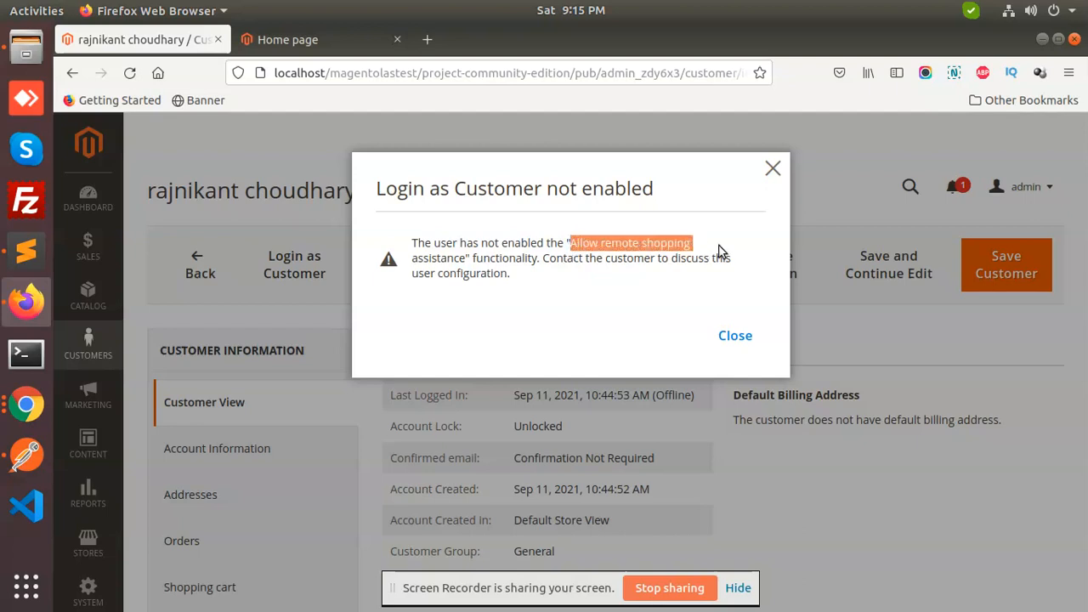
left_click_drag(530, 287, 415, 244)
key("ctrl+c")
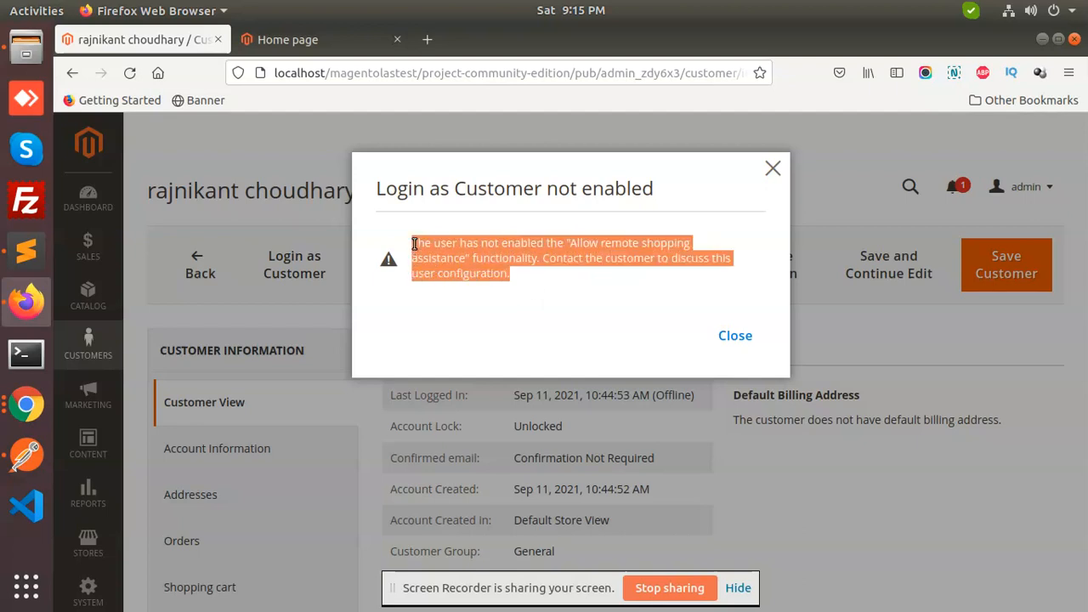
Paste the copied error message into a new untitled Sublime Text tab, dismissing the save-error dialogs
left_click(26, 251)
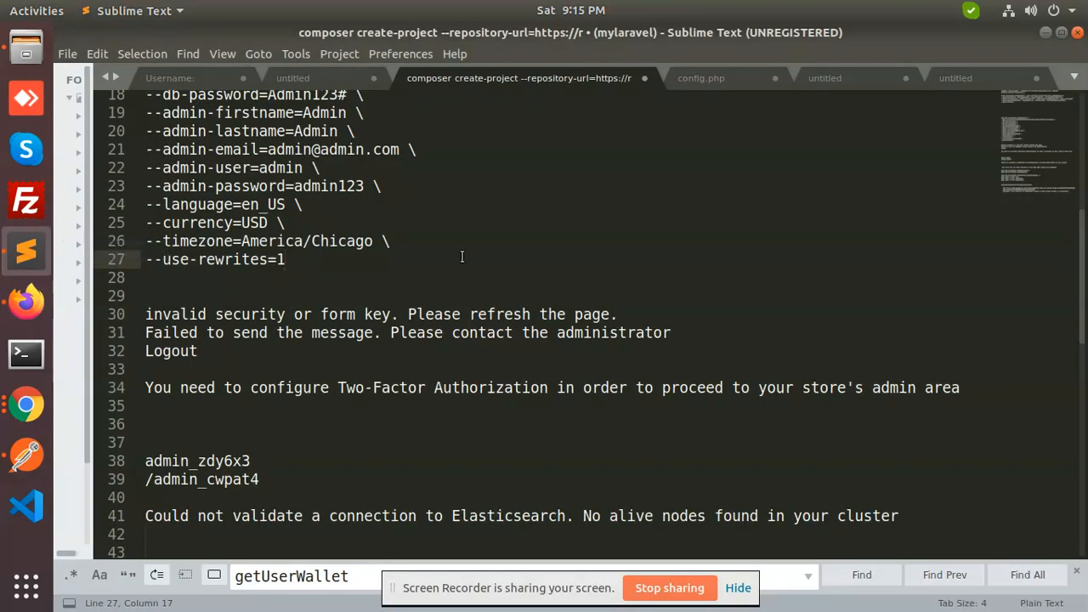
key("Return")
key("Return")
key("Return")
key("Return")
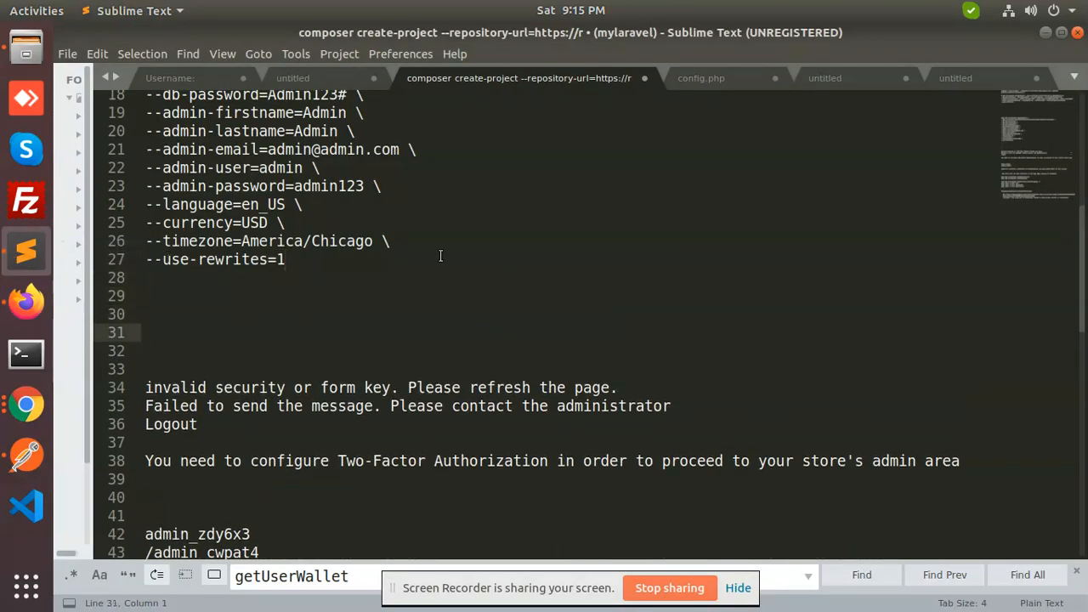
key("ctrl+n")
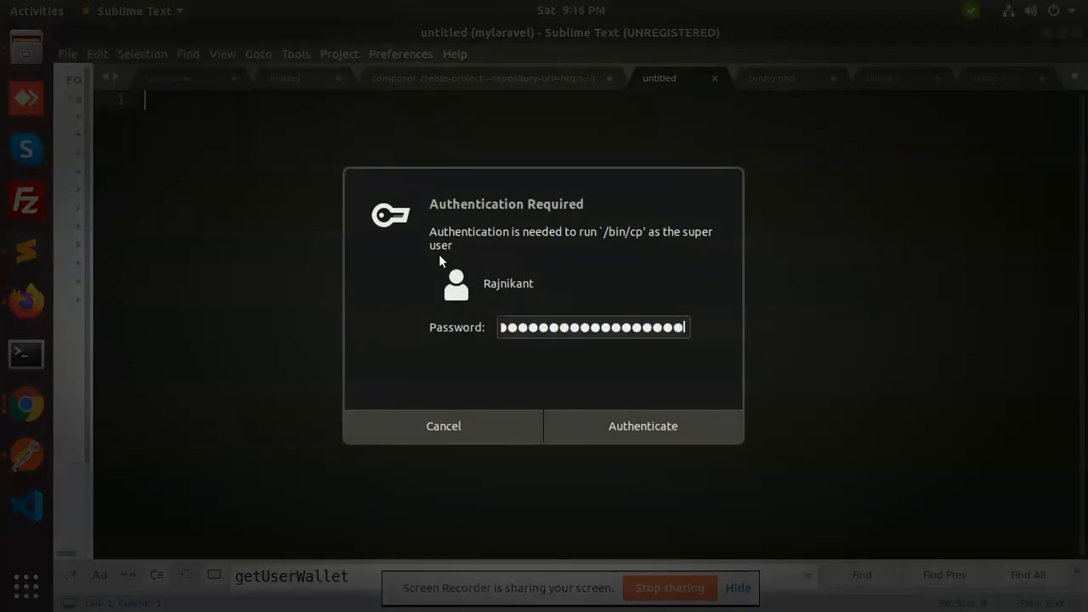
left_click(461, 439)
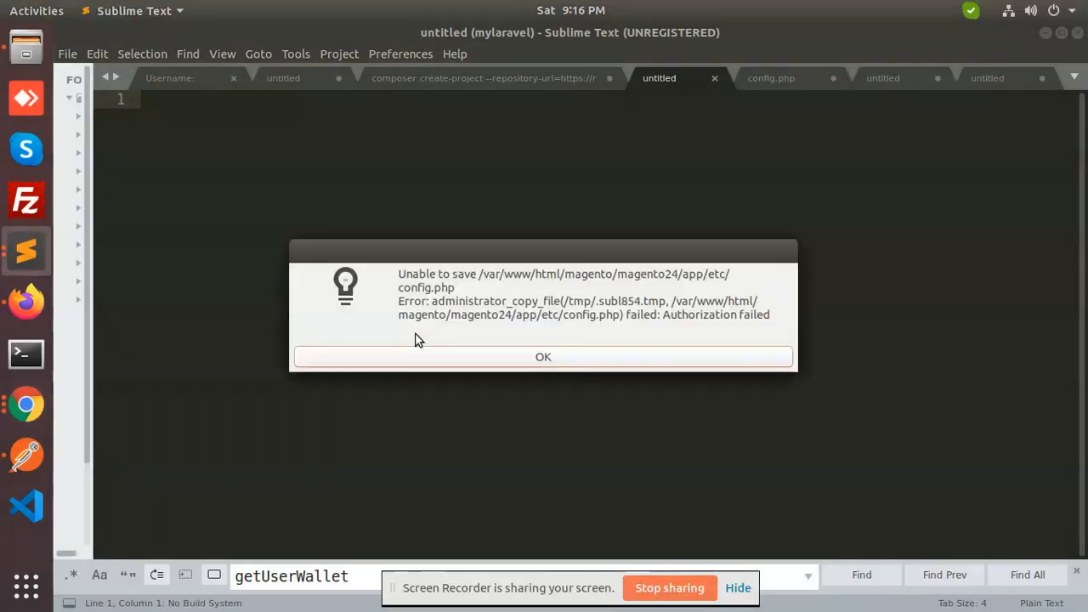
left_click(507, 362)
key("Return")
key("Return")
key("Return")
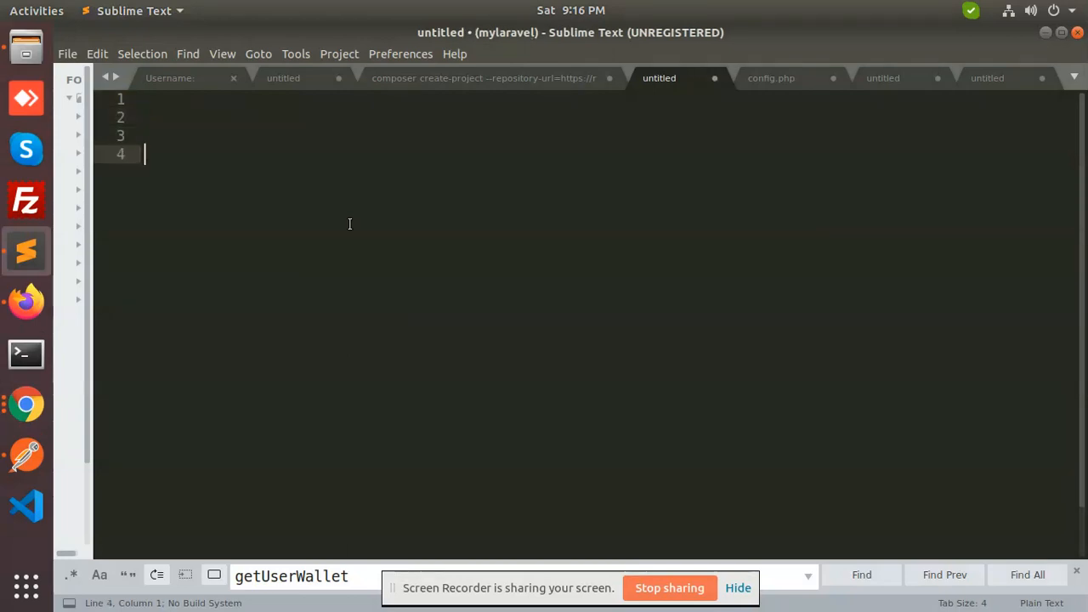
key("ctrl+v")
key("alt+Tab")
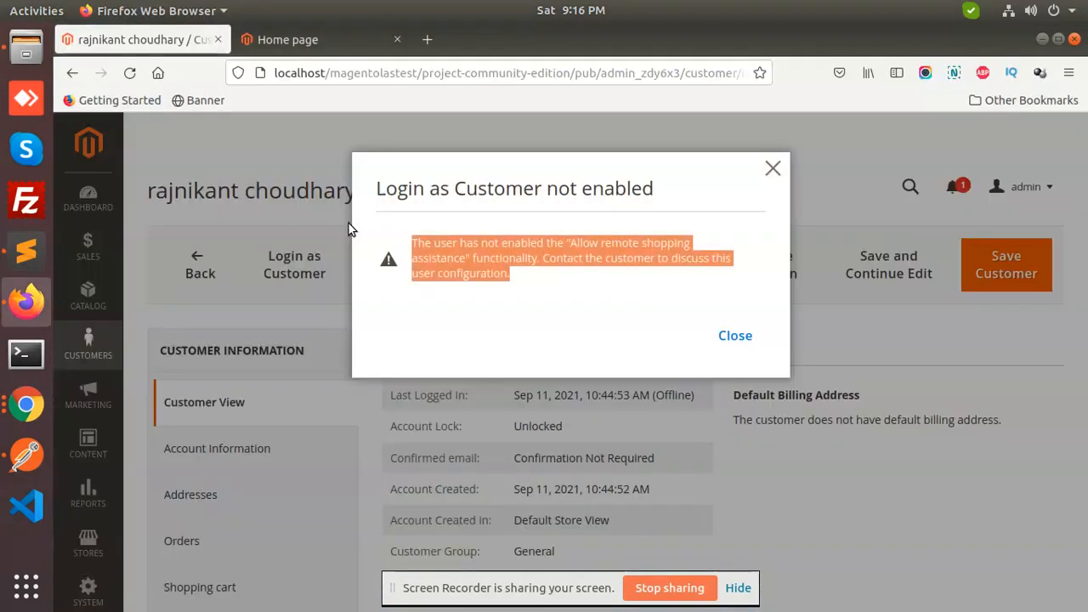
Close the notice, set Allow remote shopping assistance to Yes, and save the customer
left_click(447, 244)
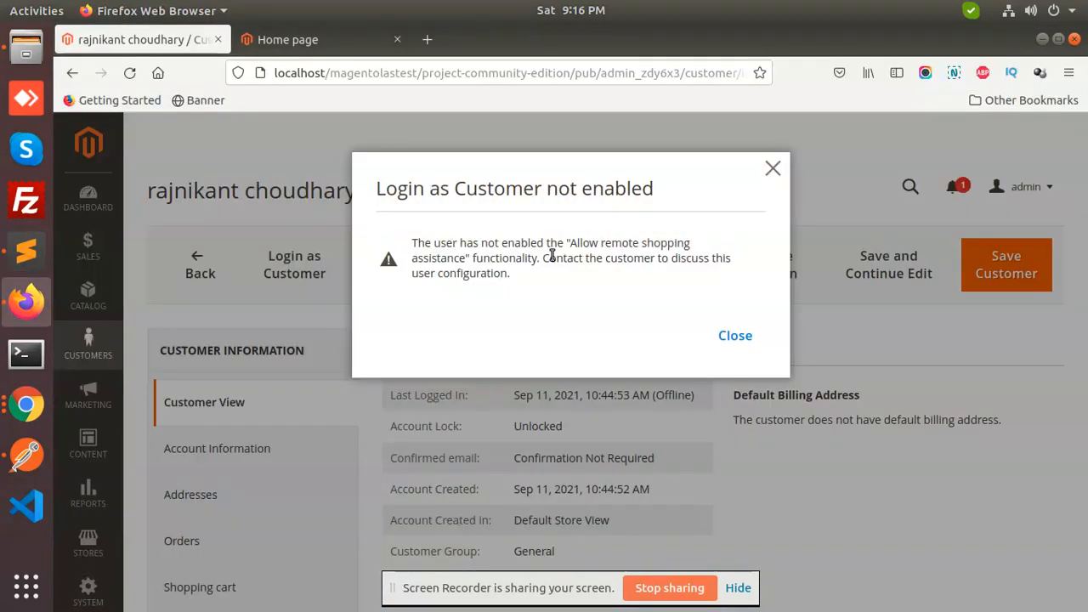
left_click_drag(571, 243, 473, 260)
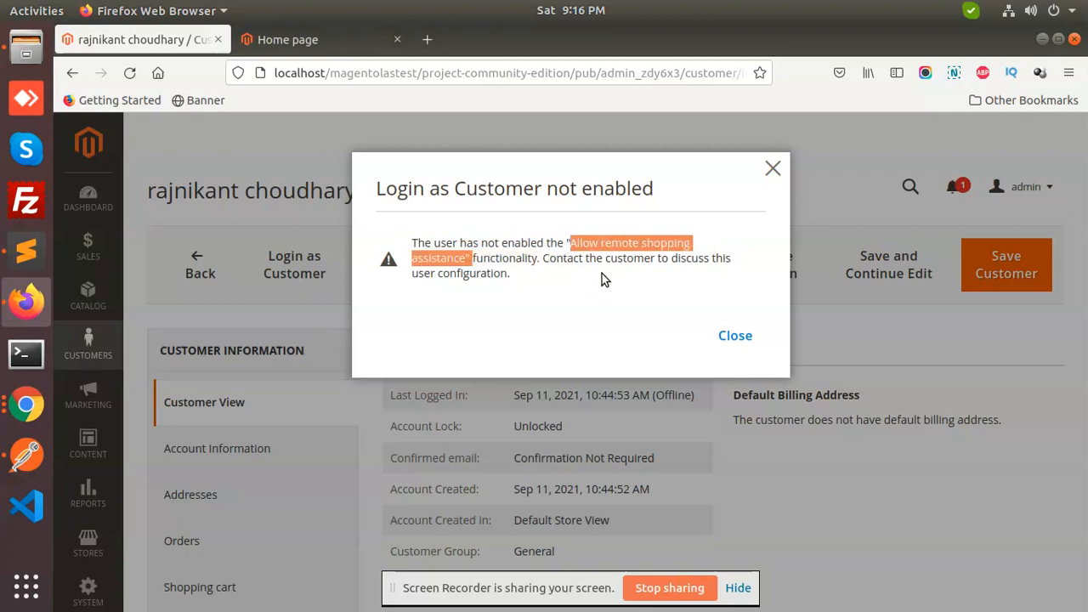
left_click(774, 170)
left_click(286, 449)
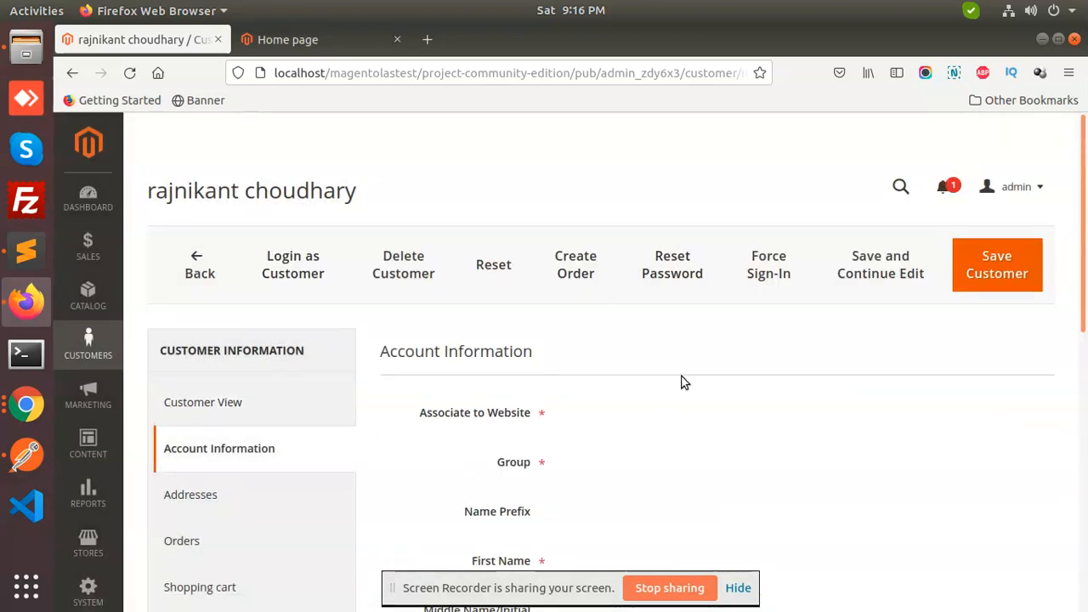
scroll(714, 359, "down", 5)
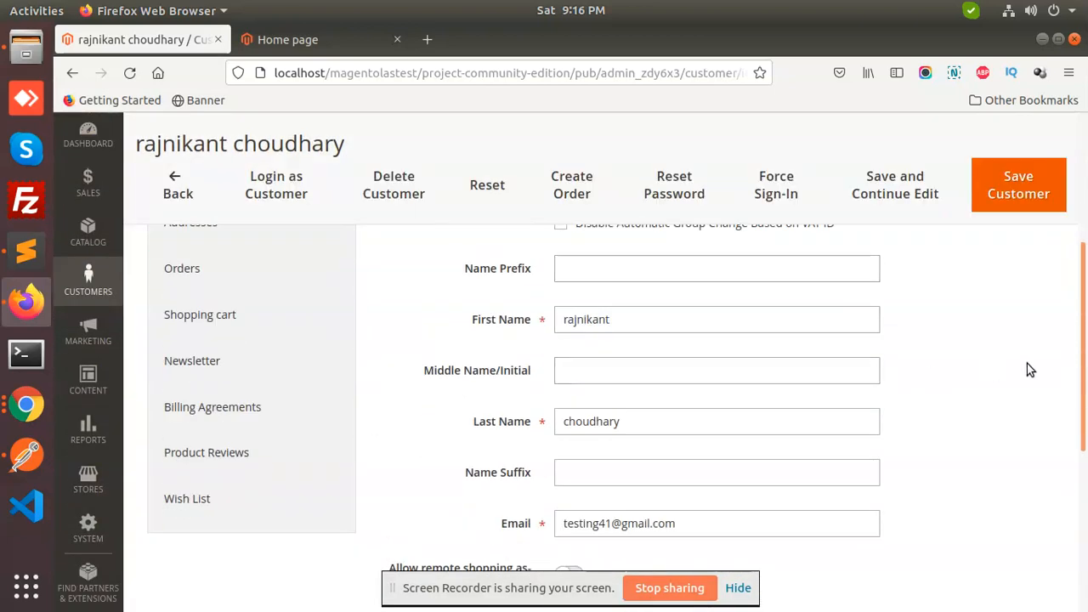
left_click_drag(1086, 343, 1086, 438)
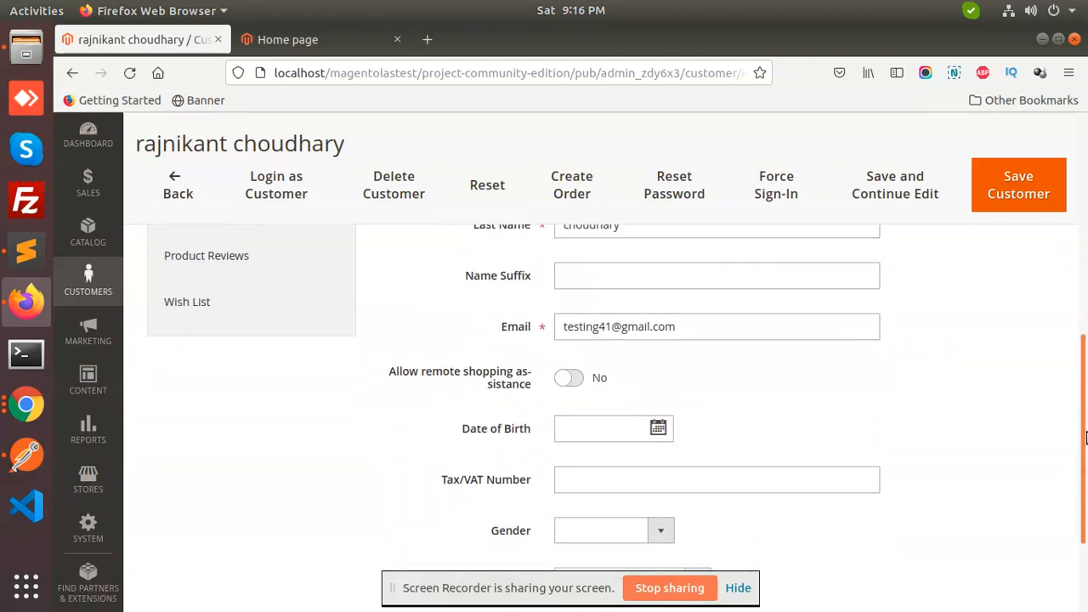
left_click(571, 378)
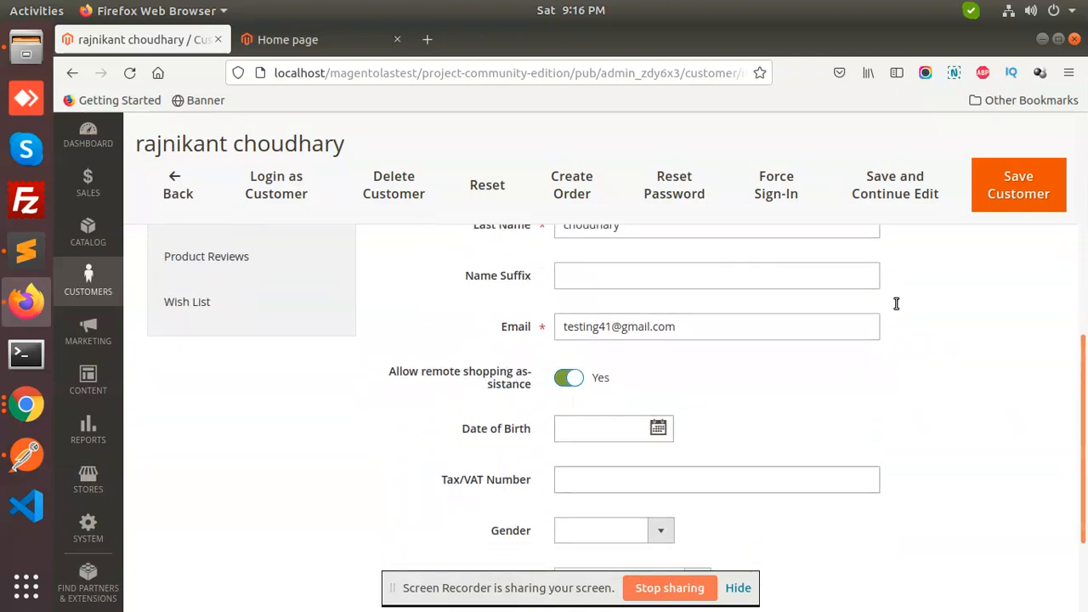
left_click(1027, 191)
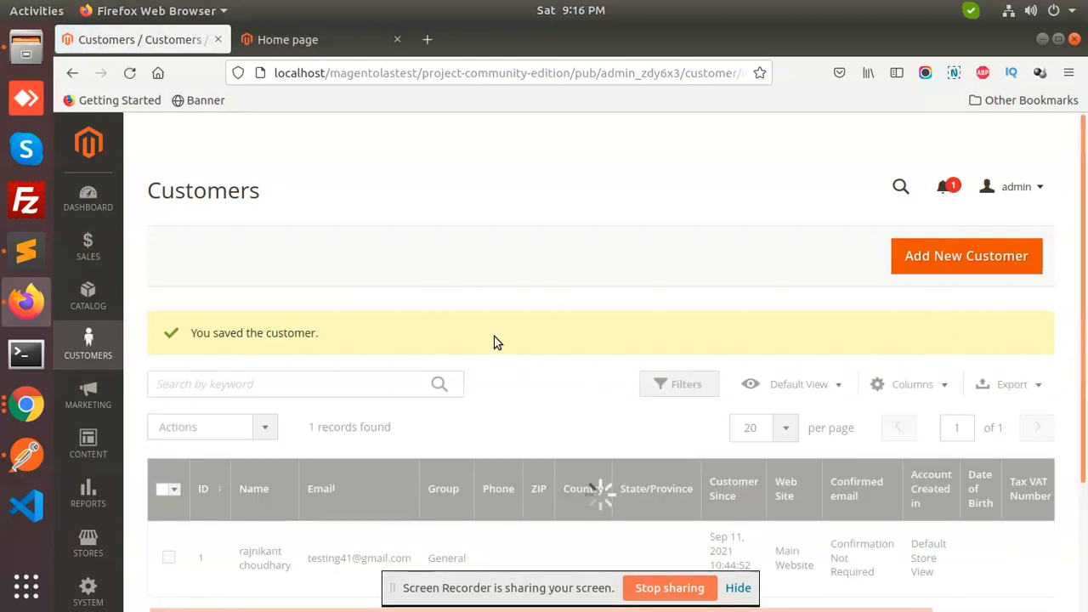
Reopen the customer, confirm Login as Customer, and allow Firefox pop-ups for localhost
scroll(408, 356, "down", 2)
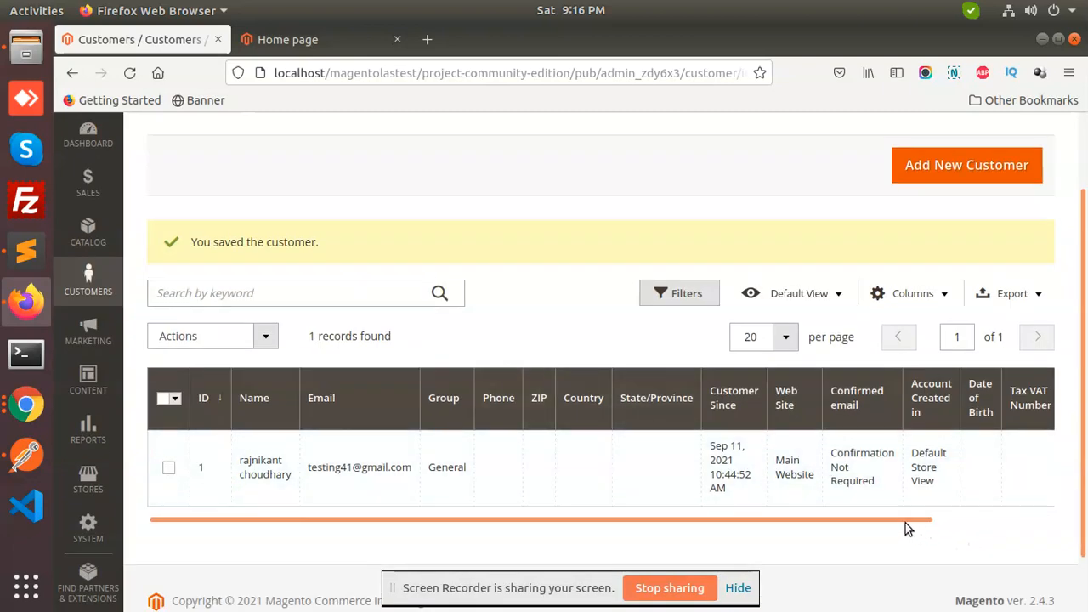
left_click_drag(906, 525, 1071, 502)
left_click(1028, 471)
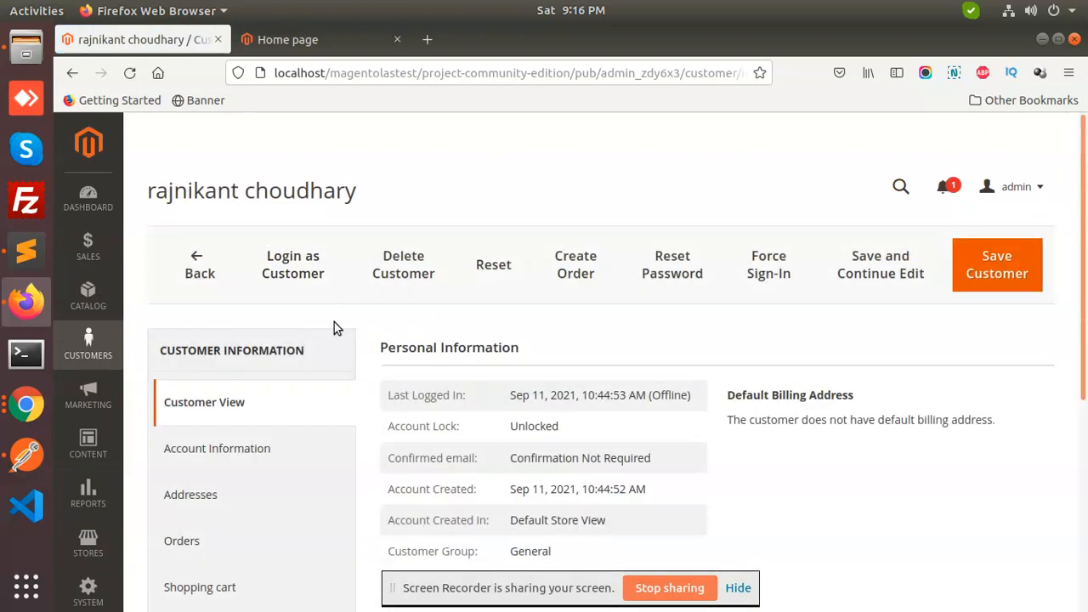
left_click(299, 277)
left_click(663, 321)
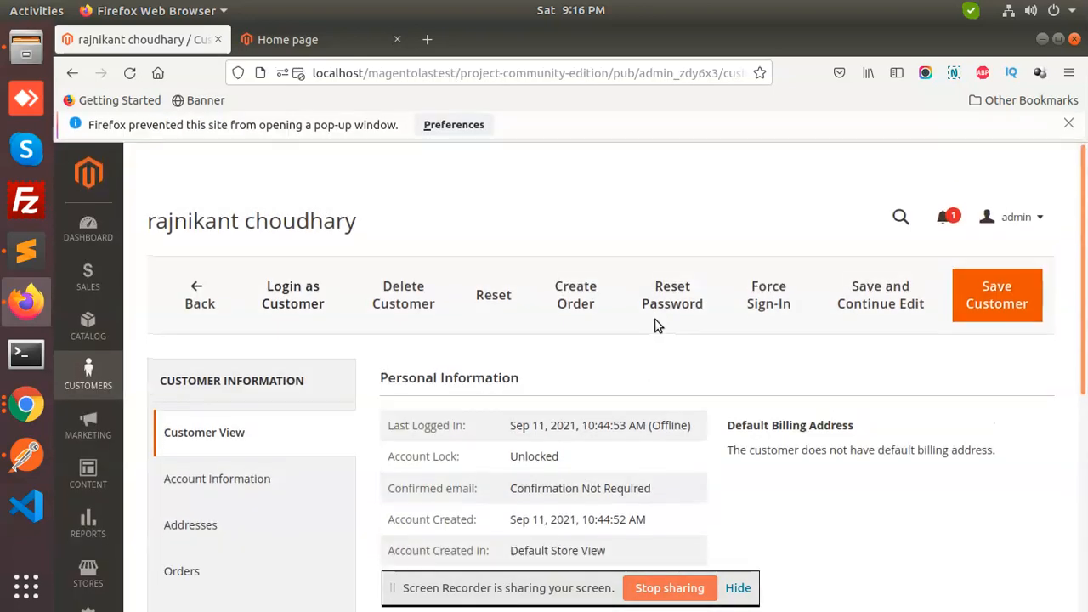
left_click(450, 129)
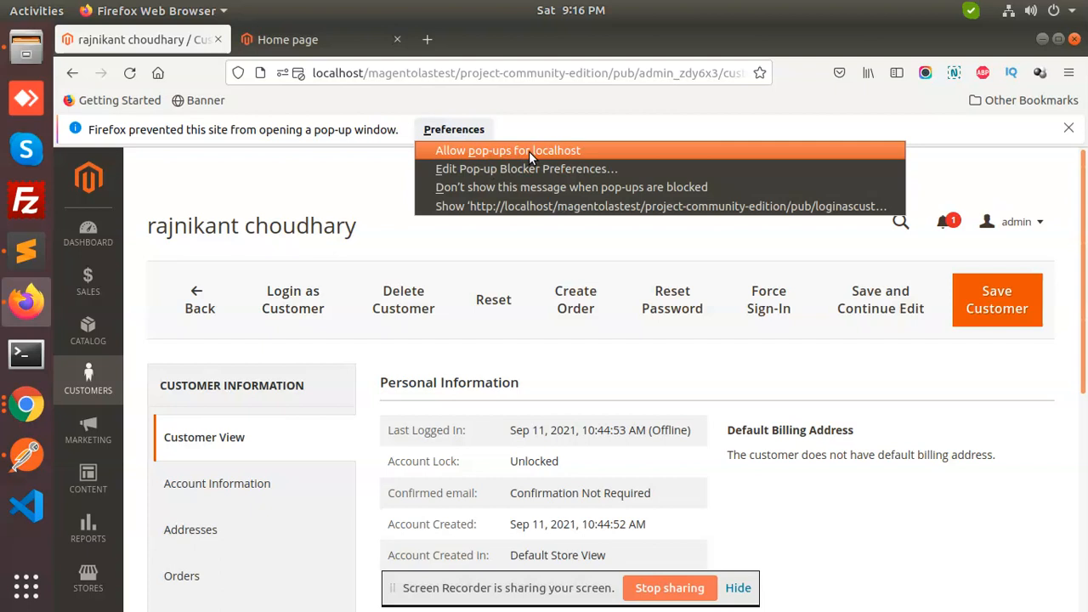
left_click(529, 151)
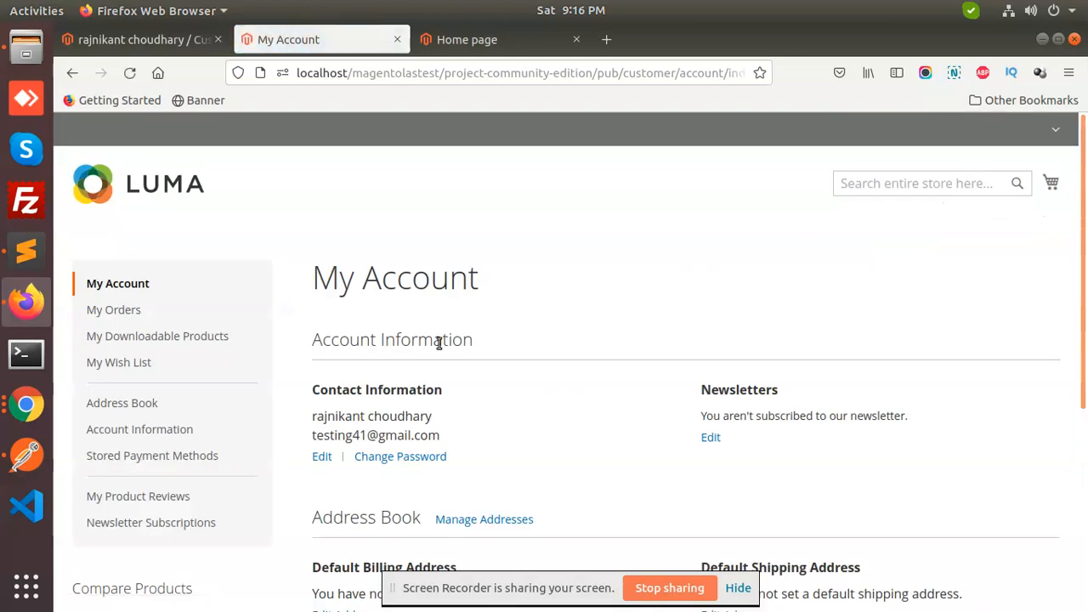
triple_click(349, 425)
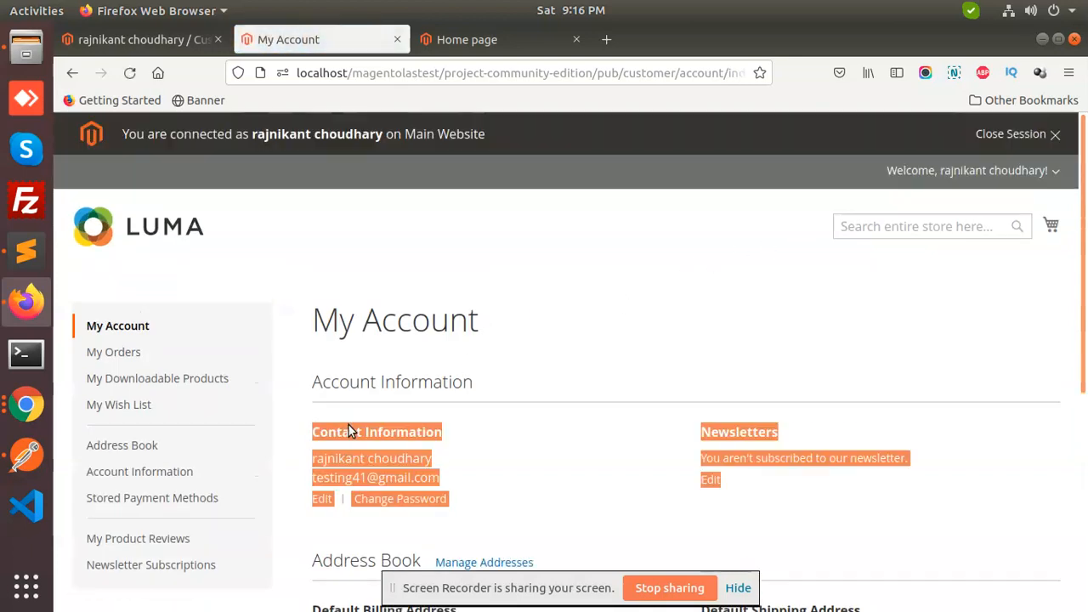
left_click(481, 340)
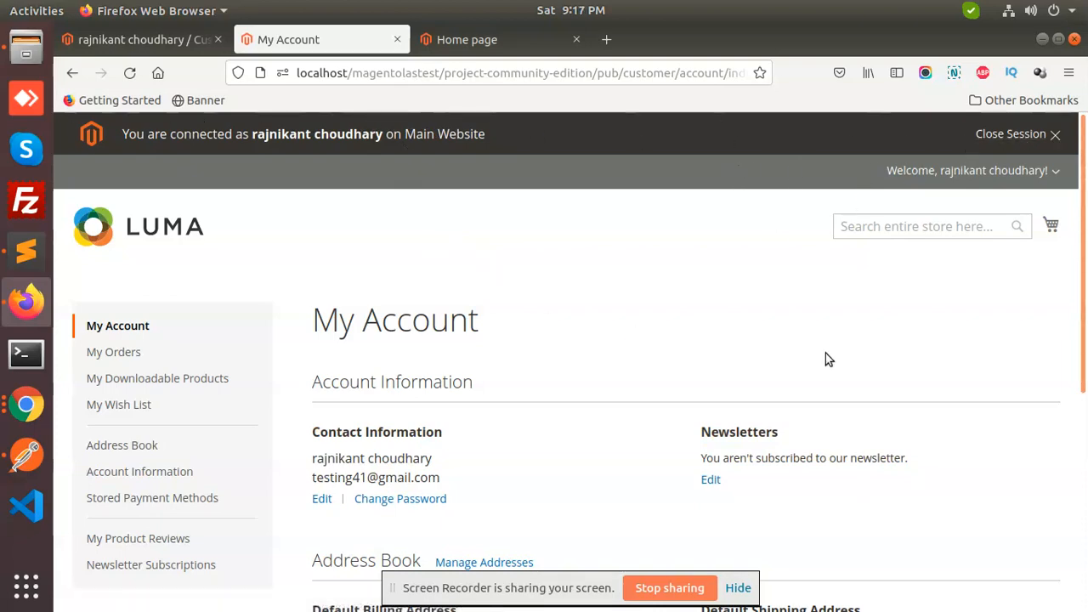
scroll(825, 356, "down", 5)
scroll(534, 391, "down", 2)
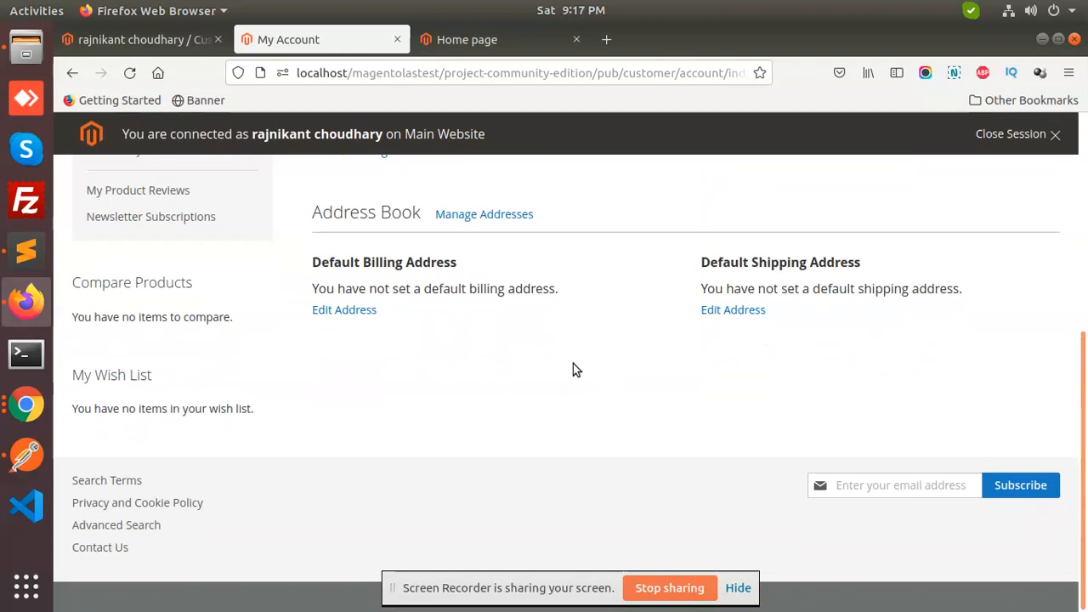